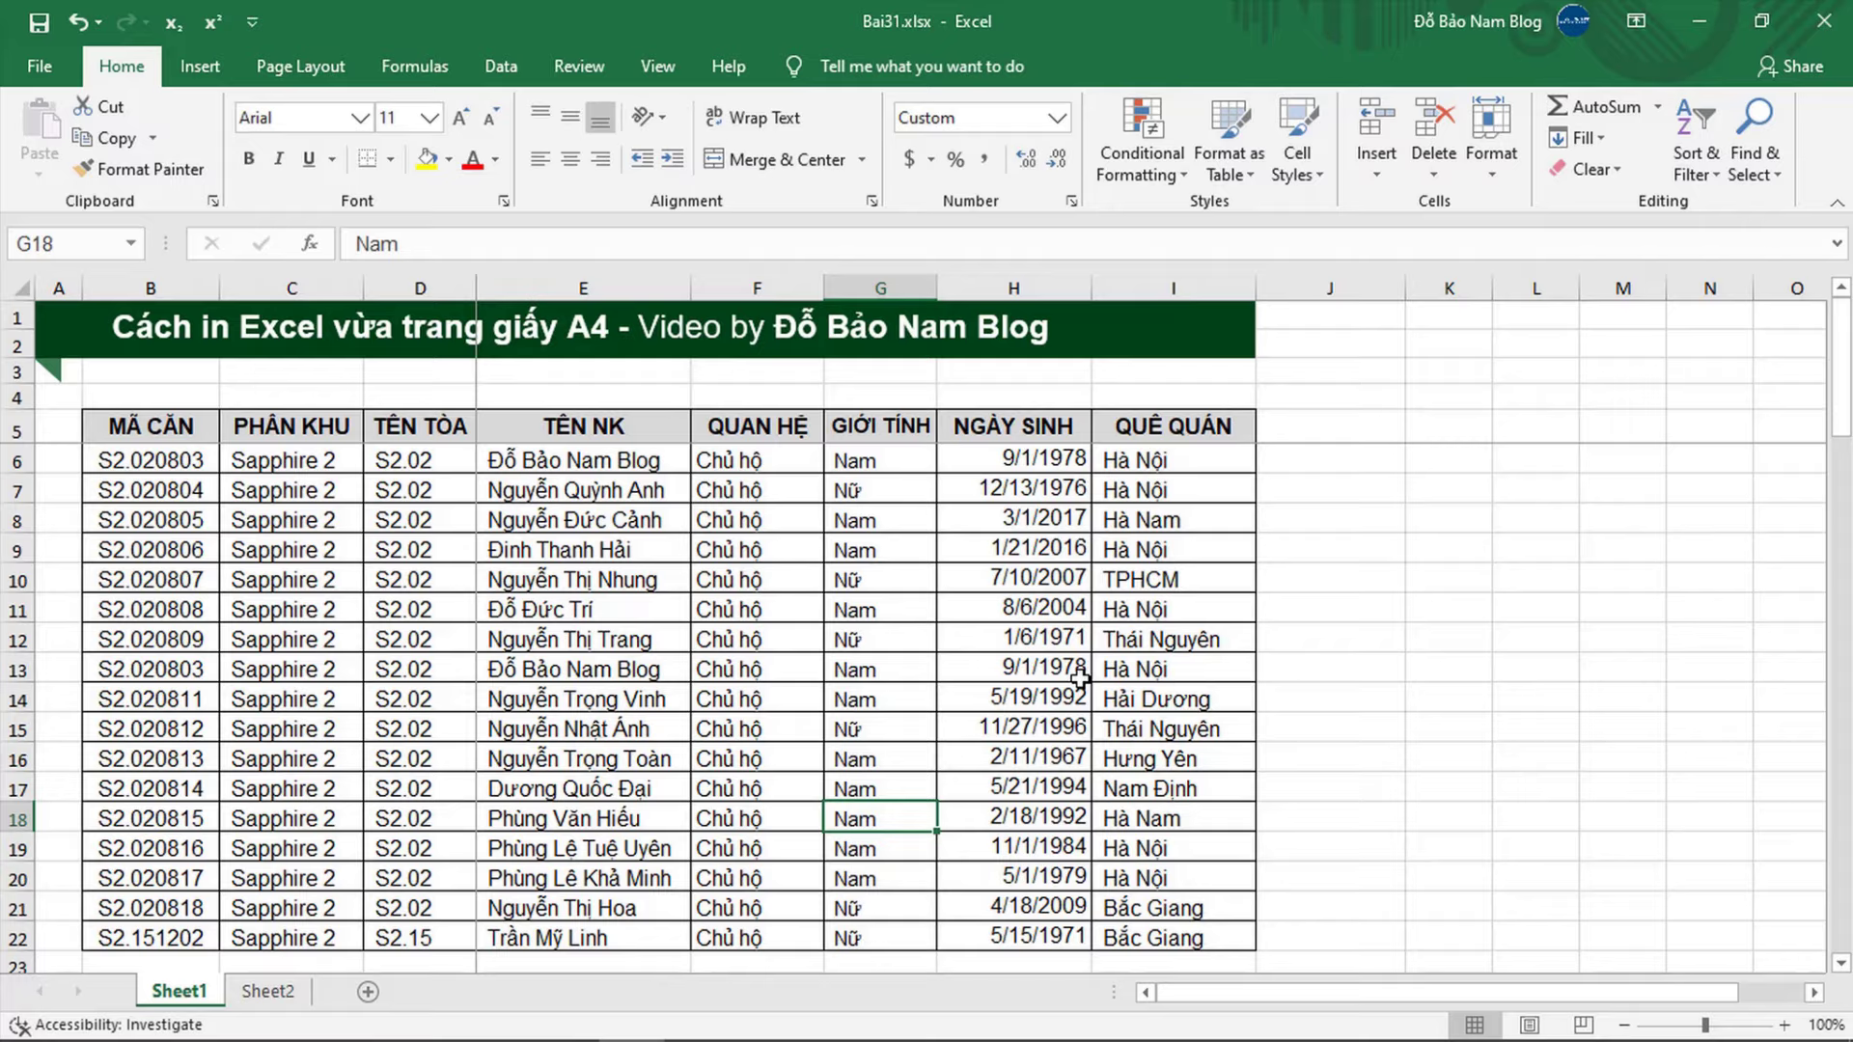
- Preview the employee table's printout, then return to the sheet showing page breaks after column F
key("ctrl+p")
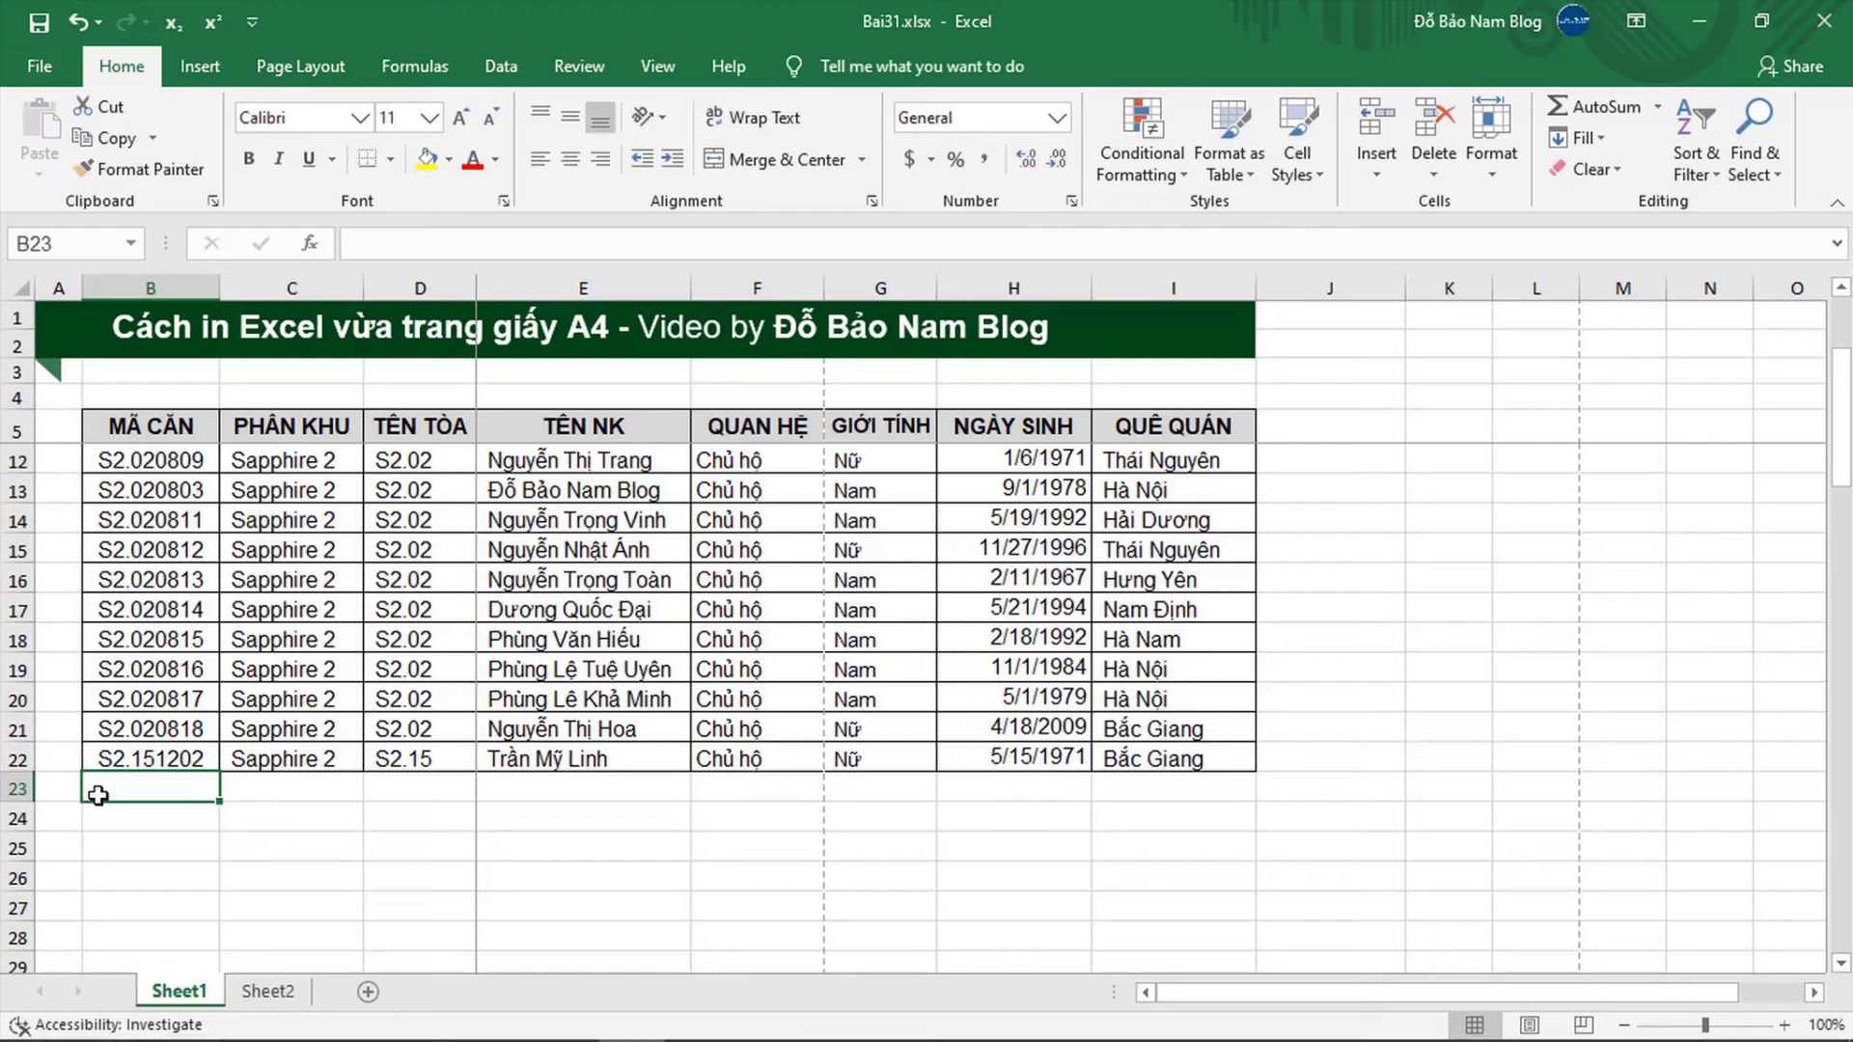
key("ctrl+z")
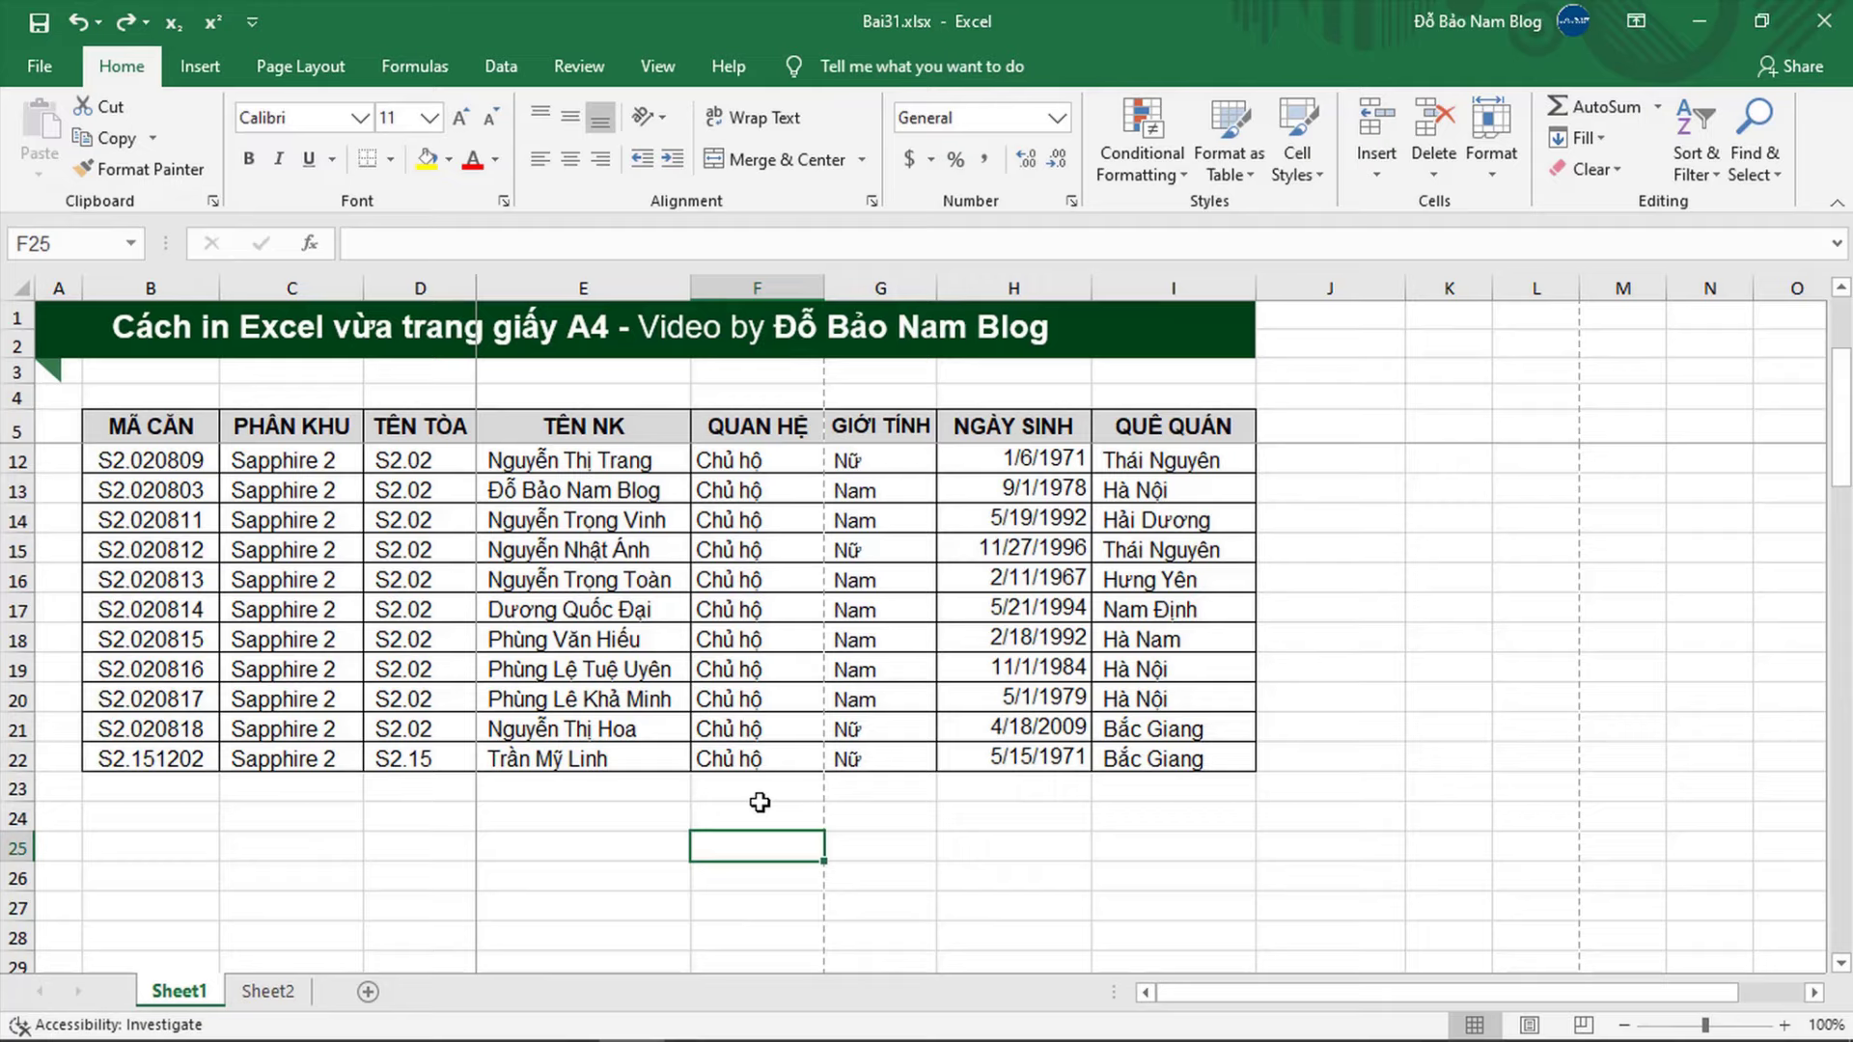
- Narrow column G slightly and recheck the print preview, still two pages
left_click_drag(937, 286, 930, 285)
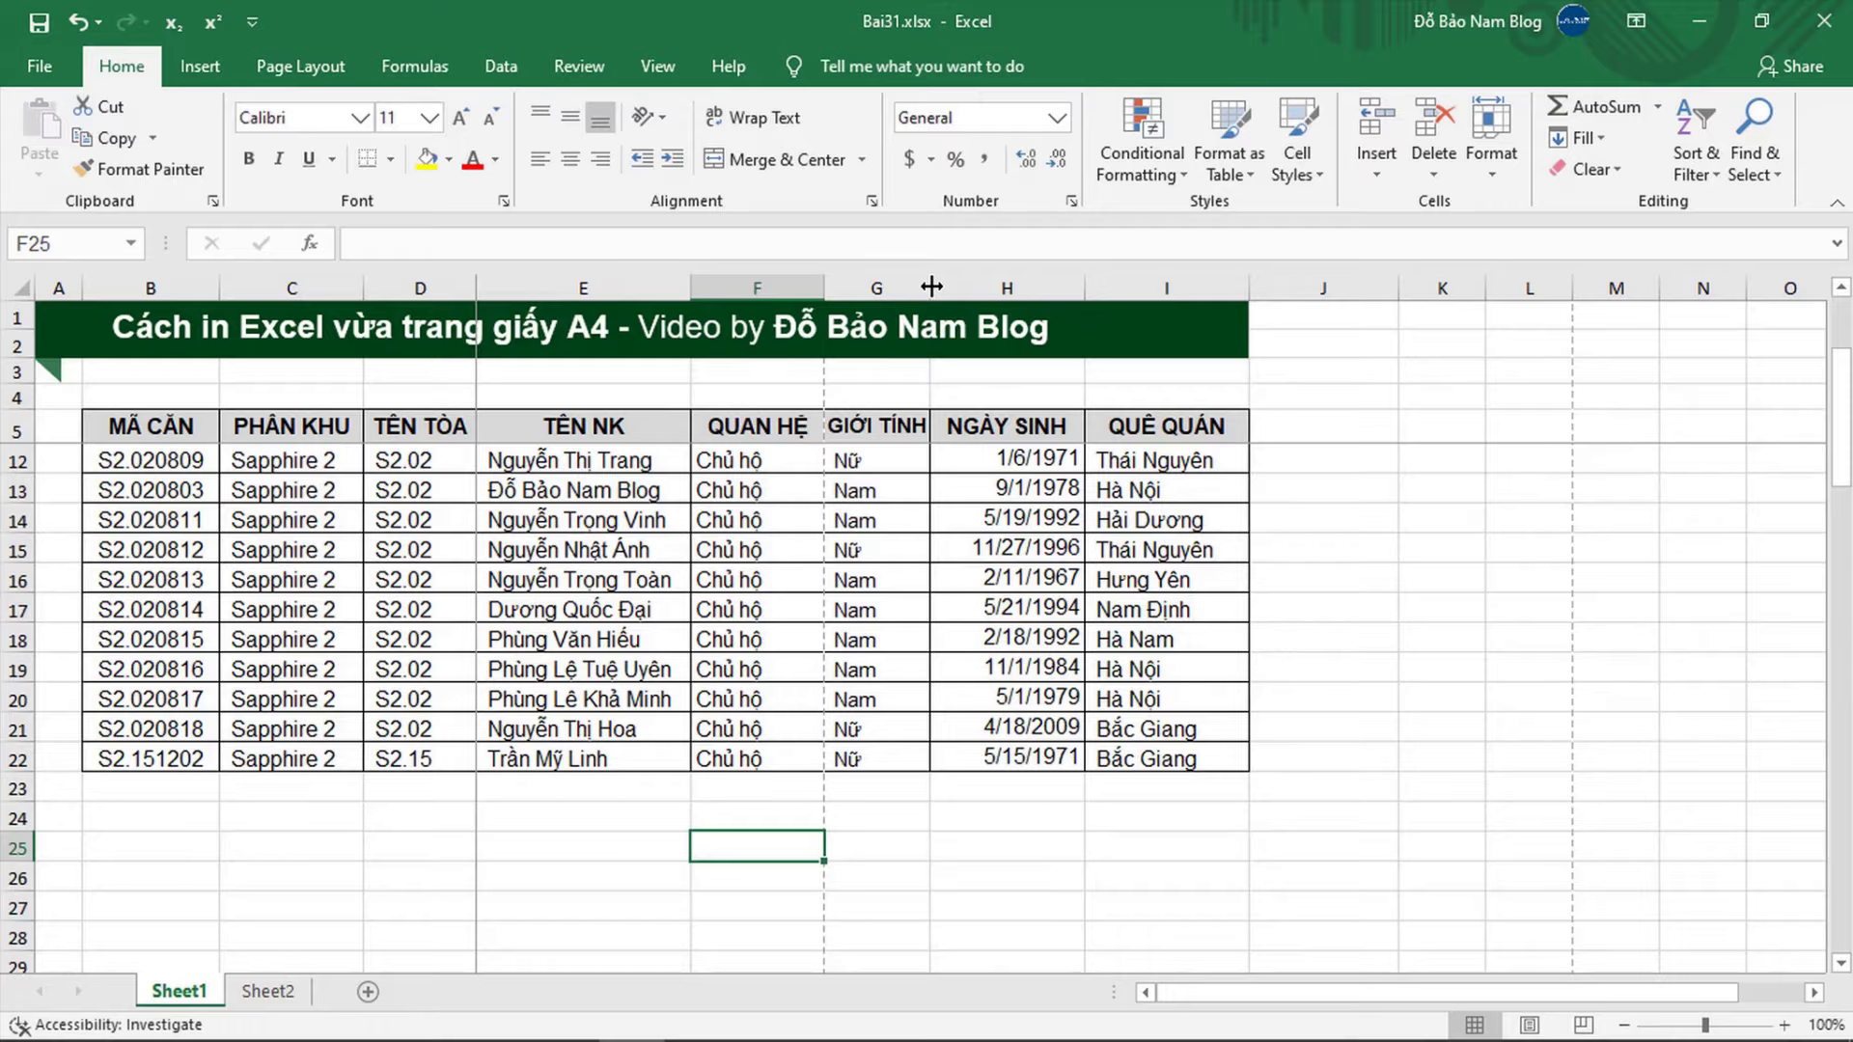
key("ctrl+p")
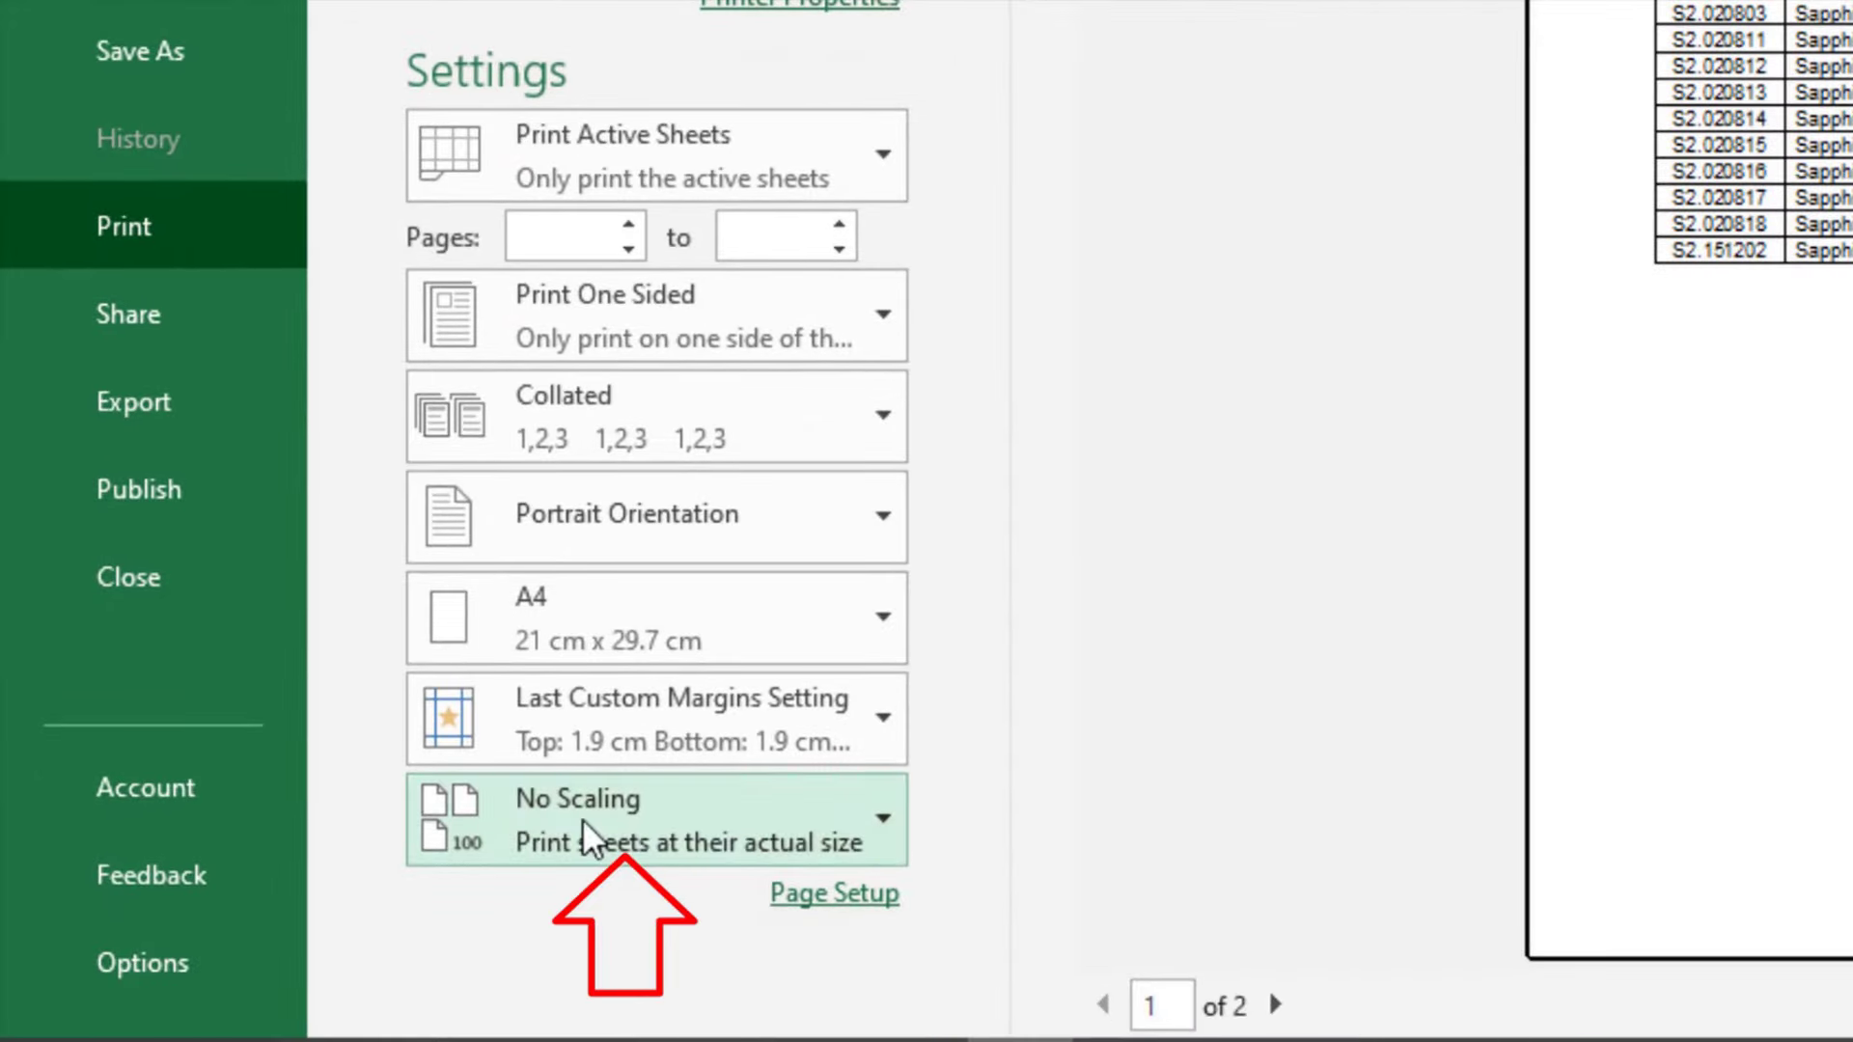
- Change the print scaling to Fit All Columns on One Page
left_click(703, 803)
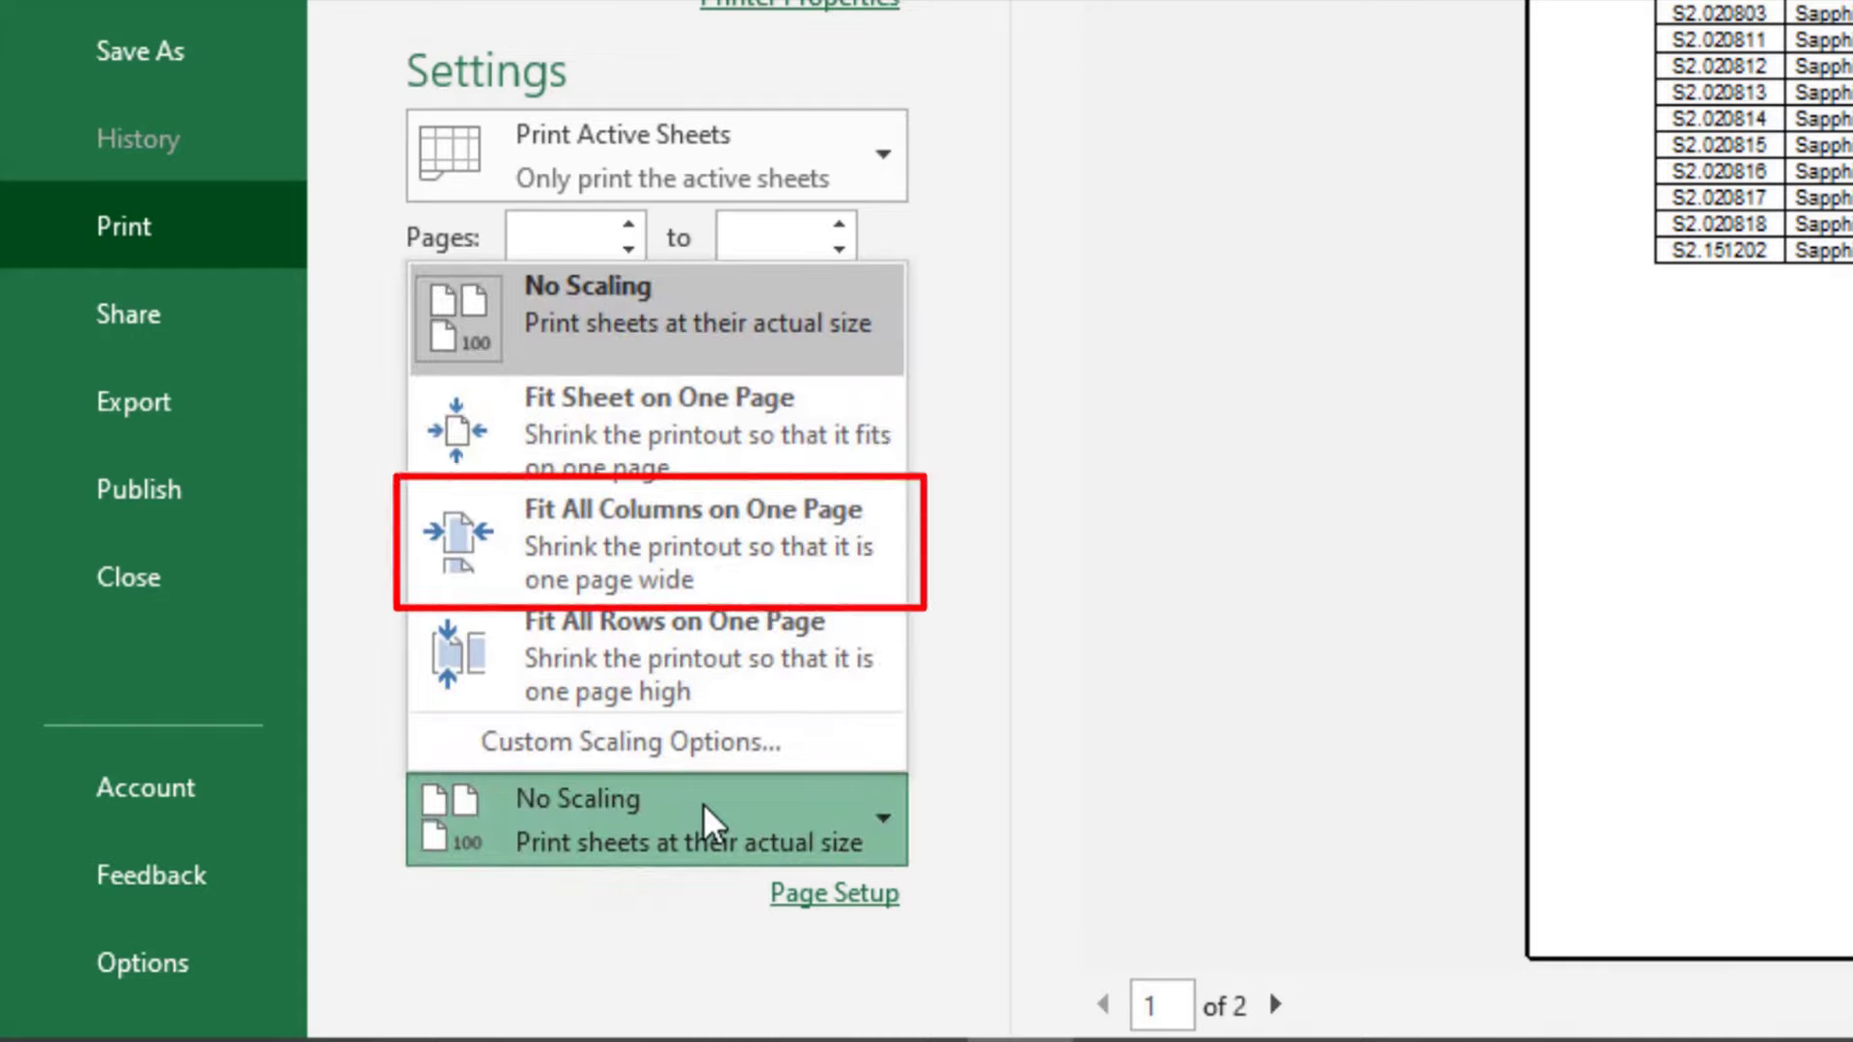
left_click(704, 517)
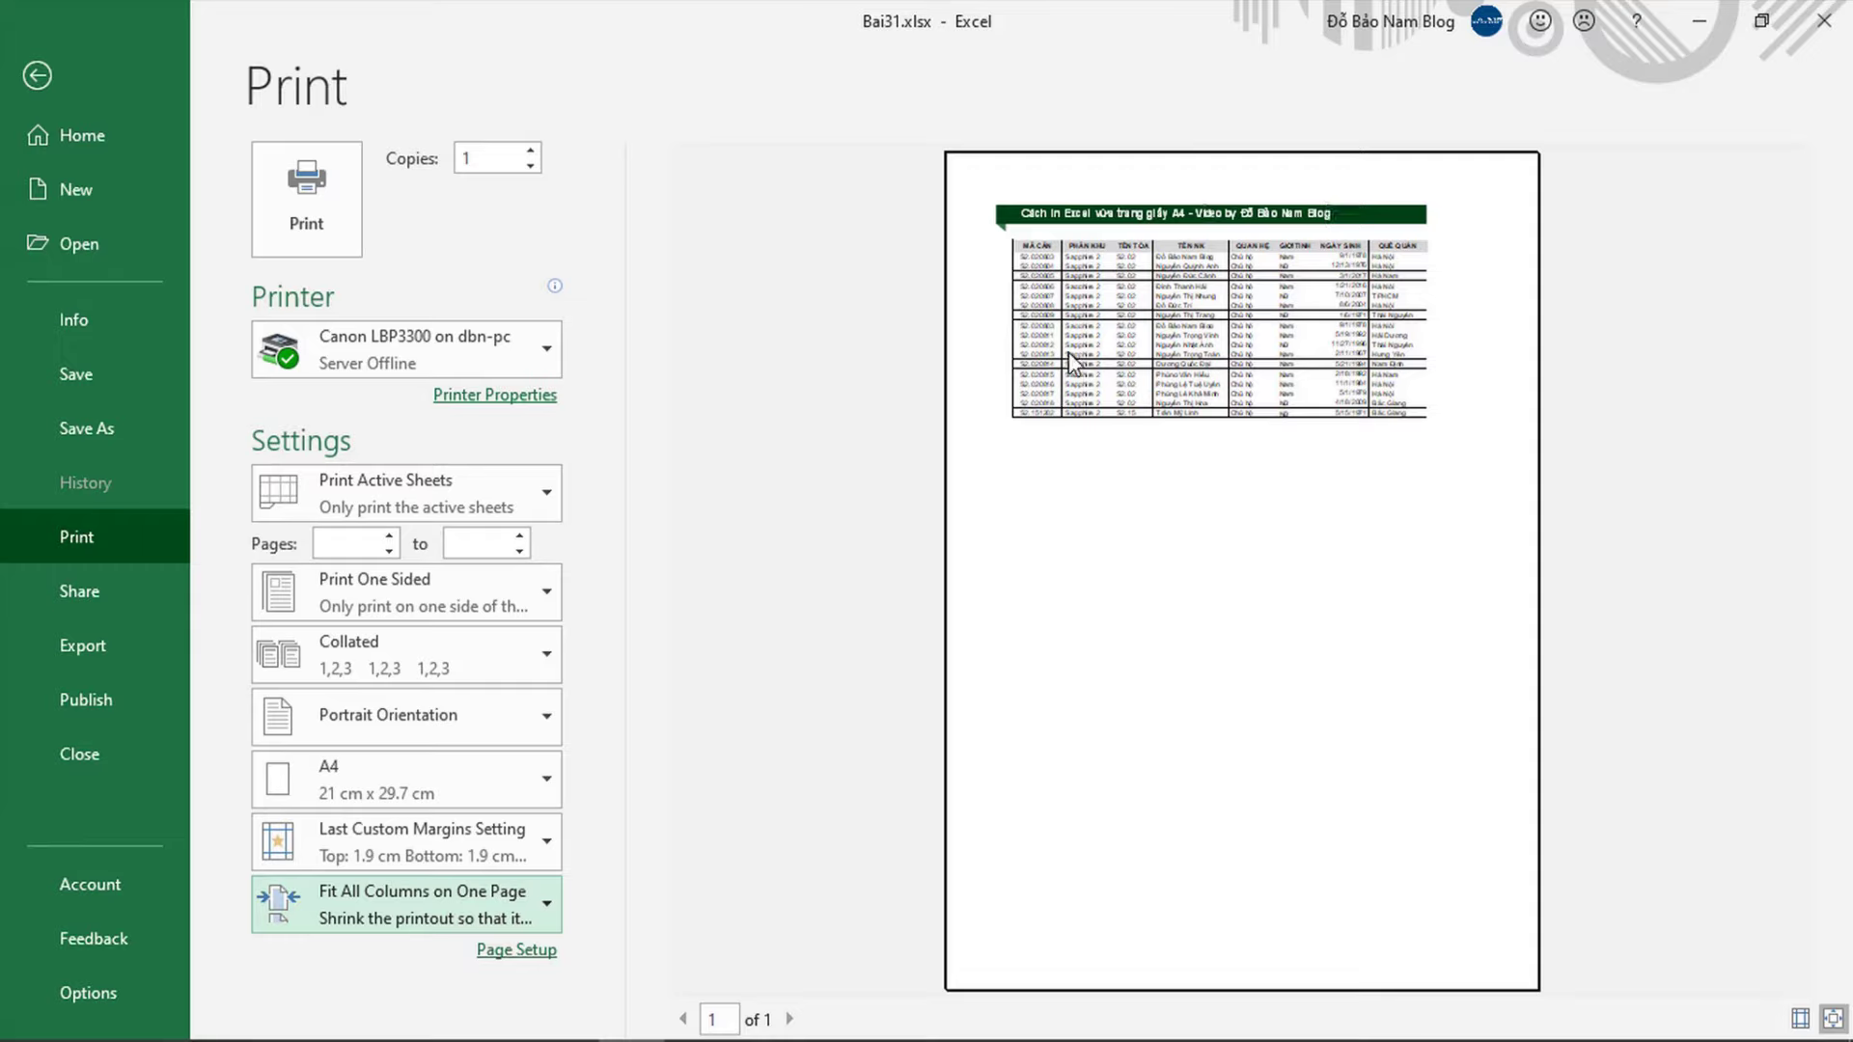
left_click(1281, 418)
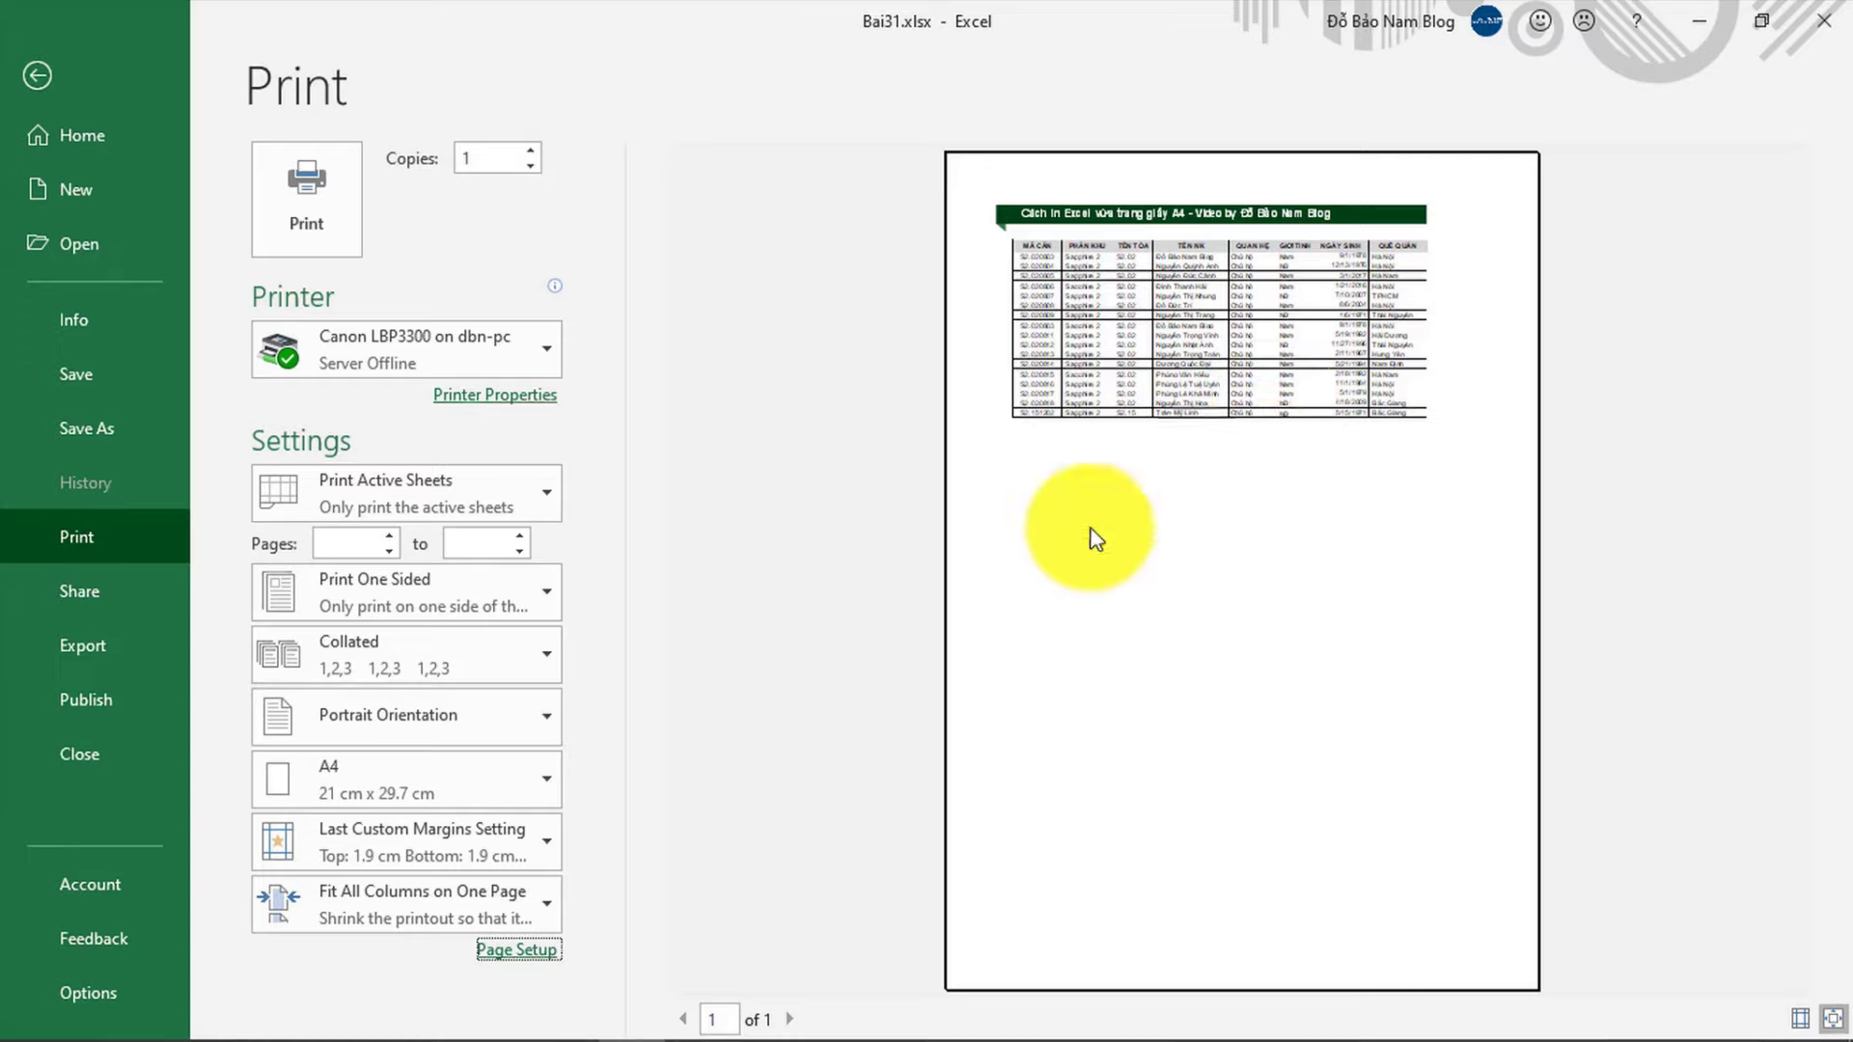
- Set custom margins of right 0, left 1 and top 0.9 cm, keeping bottom 1.9 cm
left_click(531, 950)
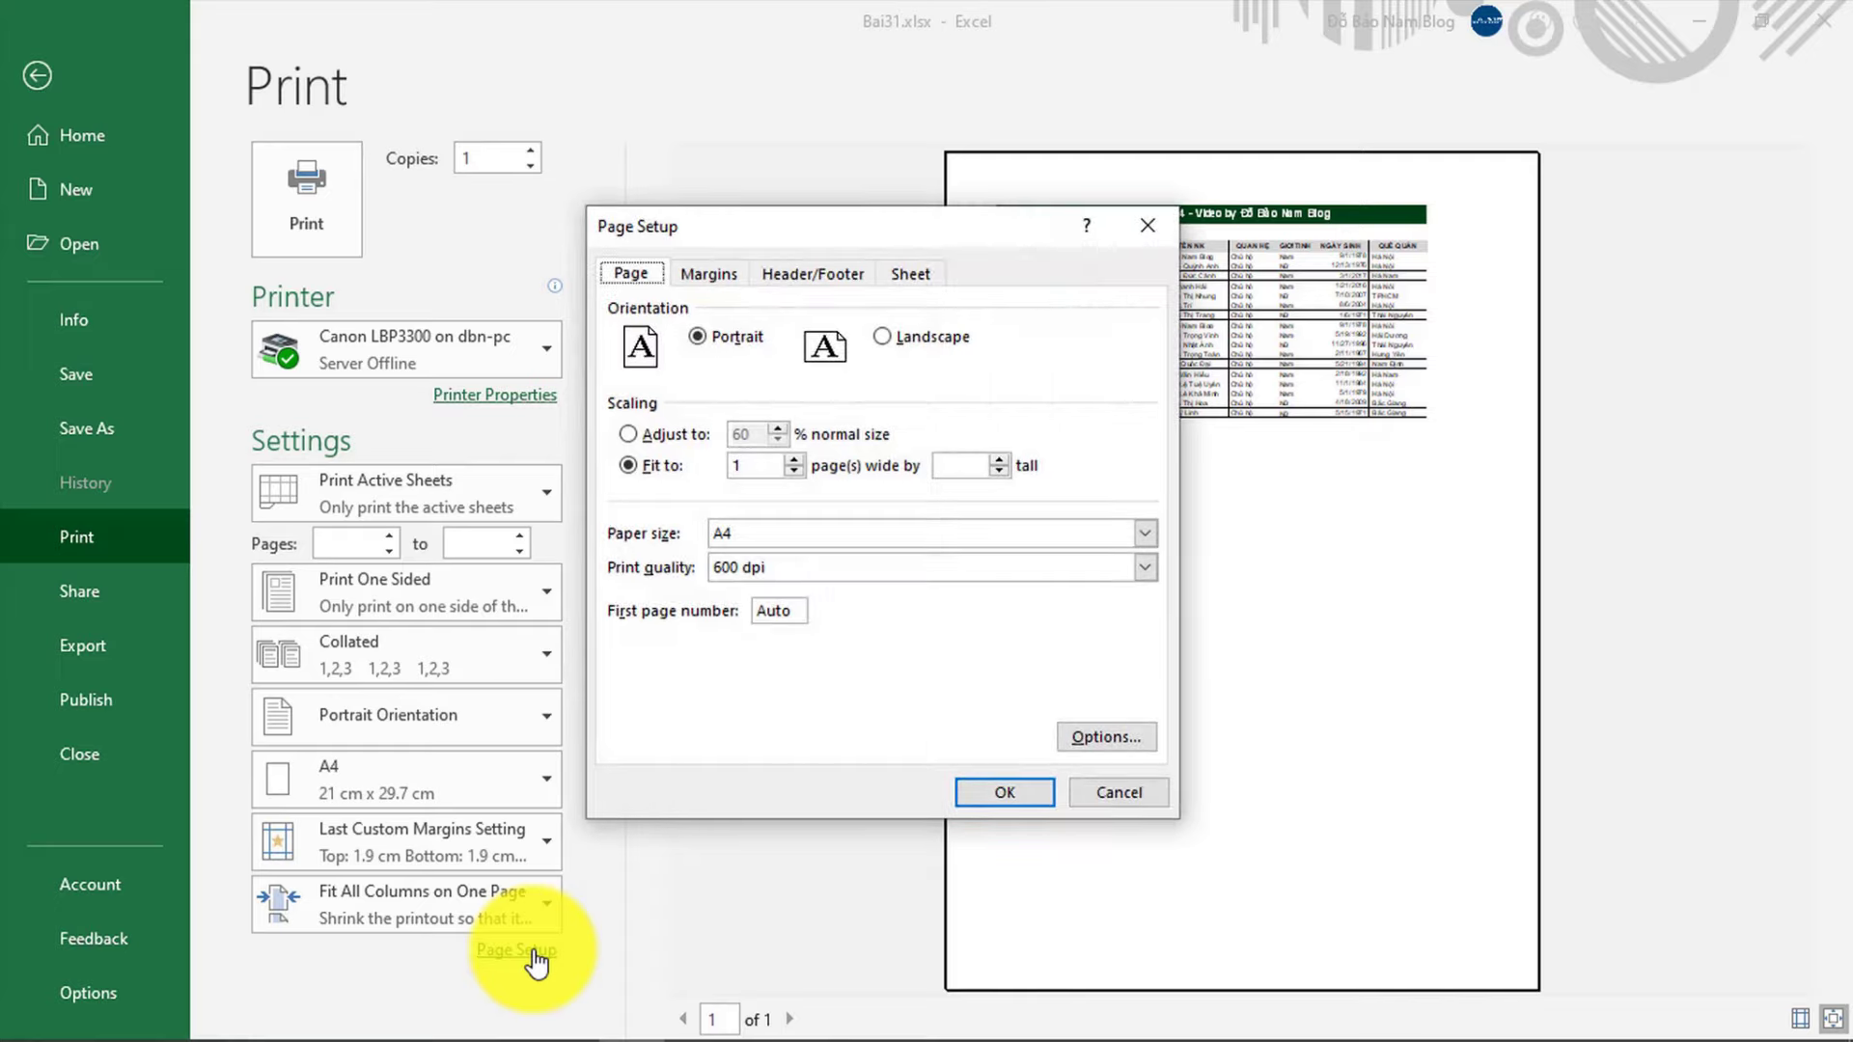
left_click(710, 275)
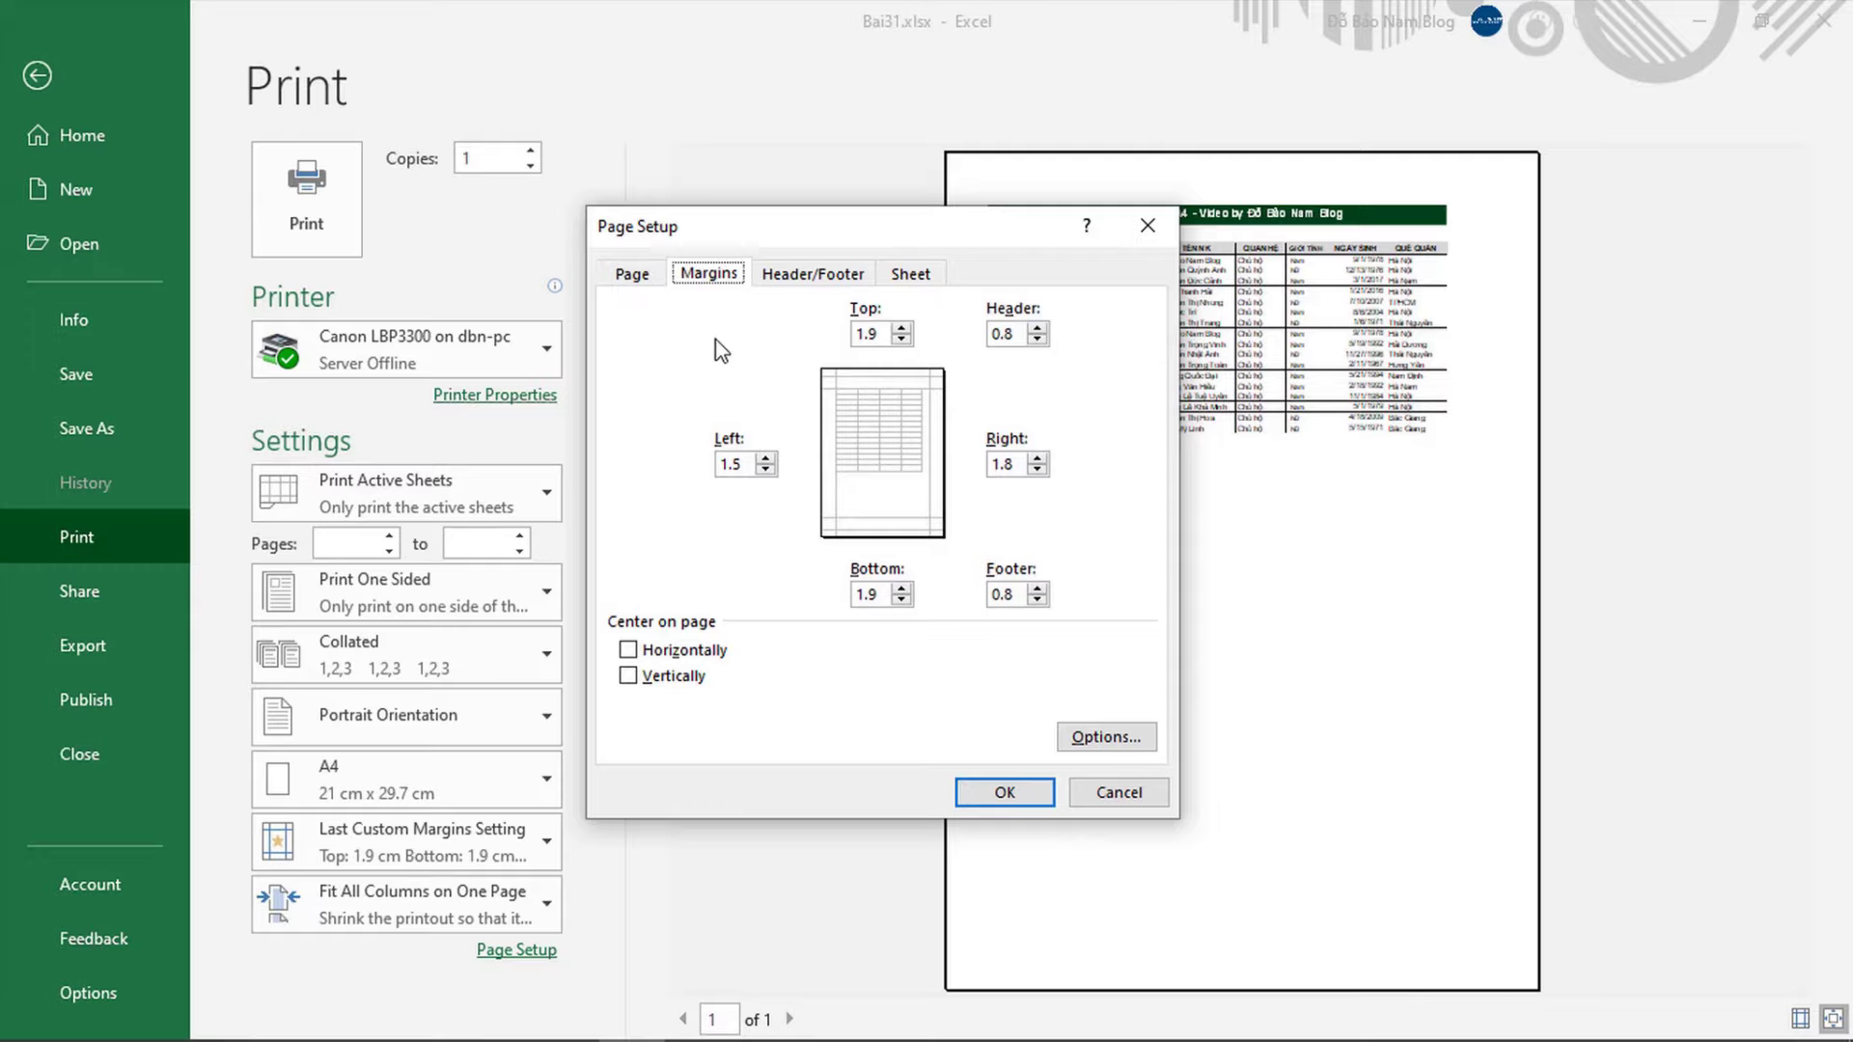
left_click(1039, 470)
left_click(1039, 470)
left_click(1038, 470)
left_click(1039, 470)
left_click(767, 469)
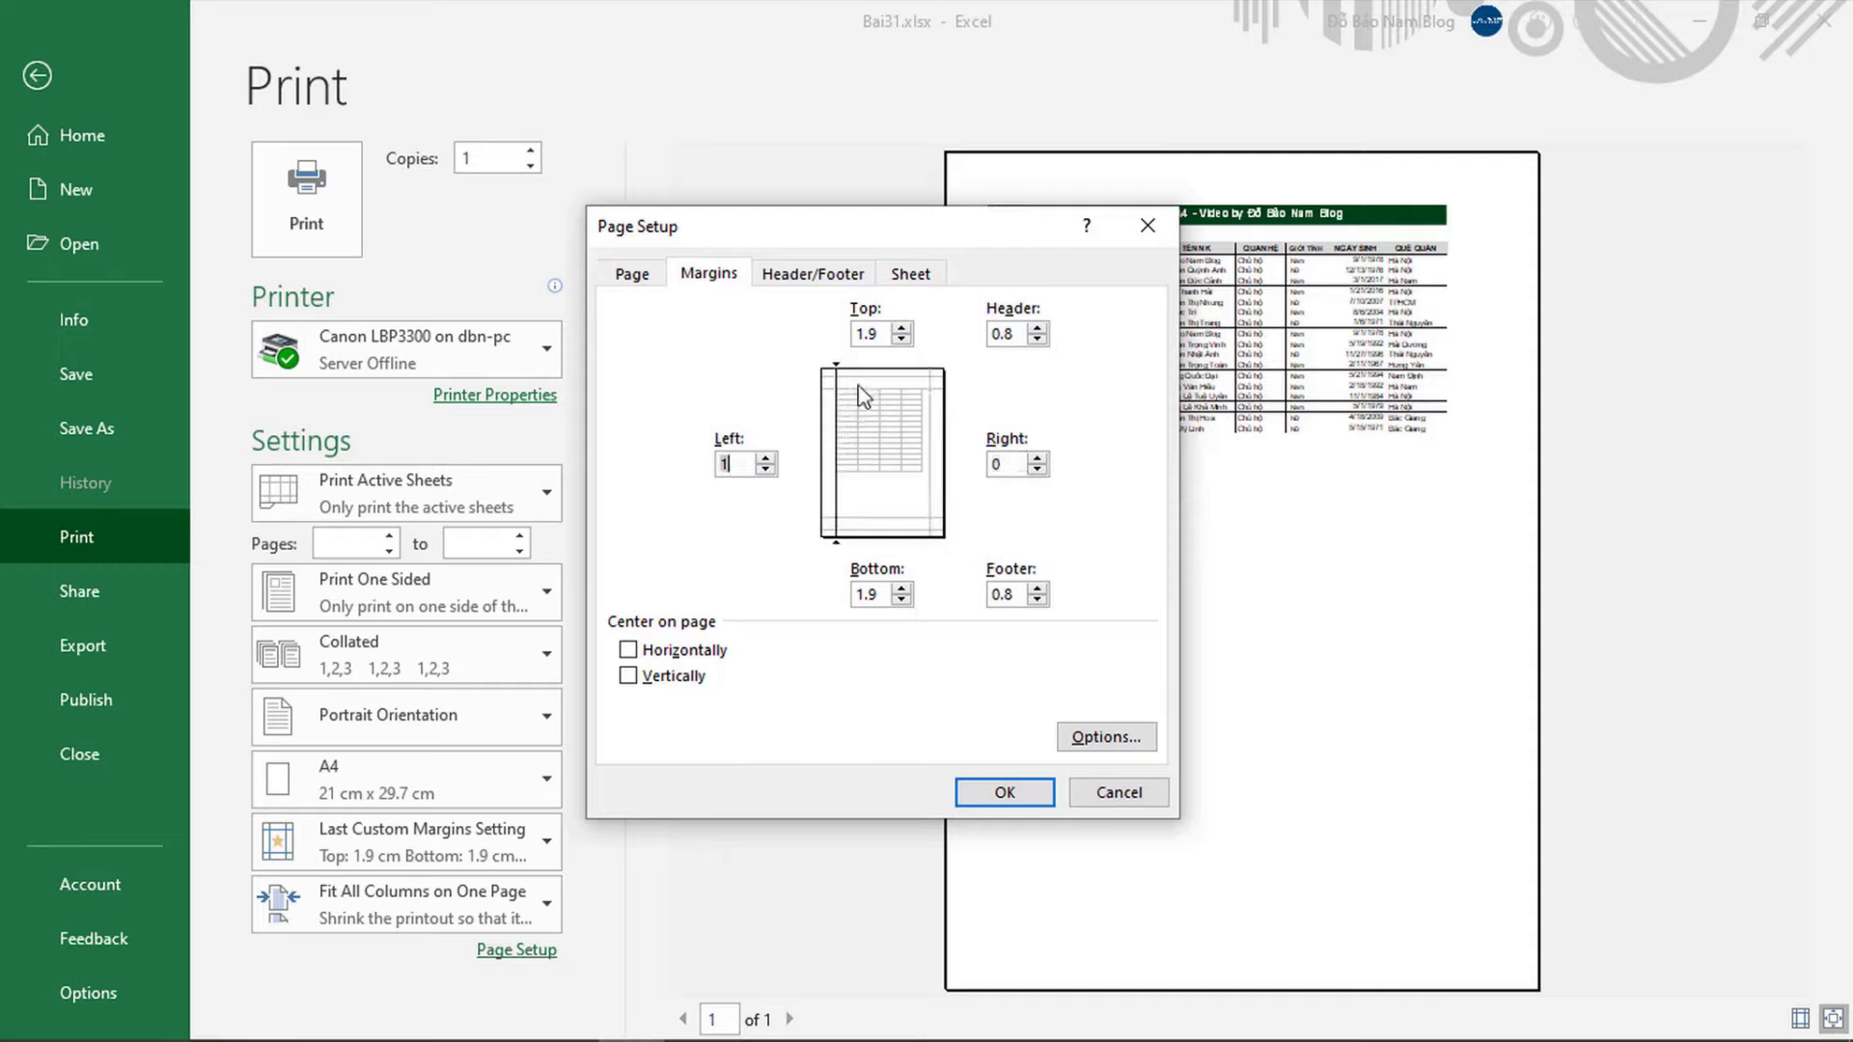
double_click(903, 339)
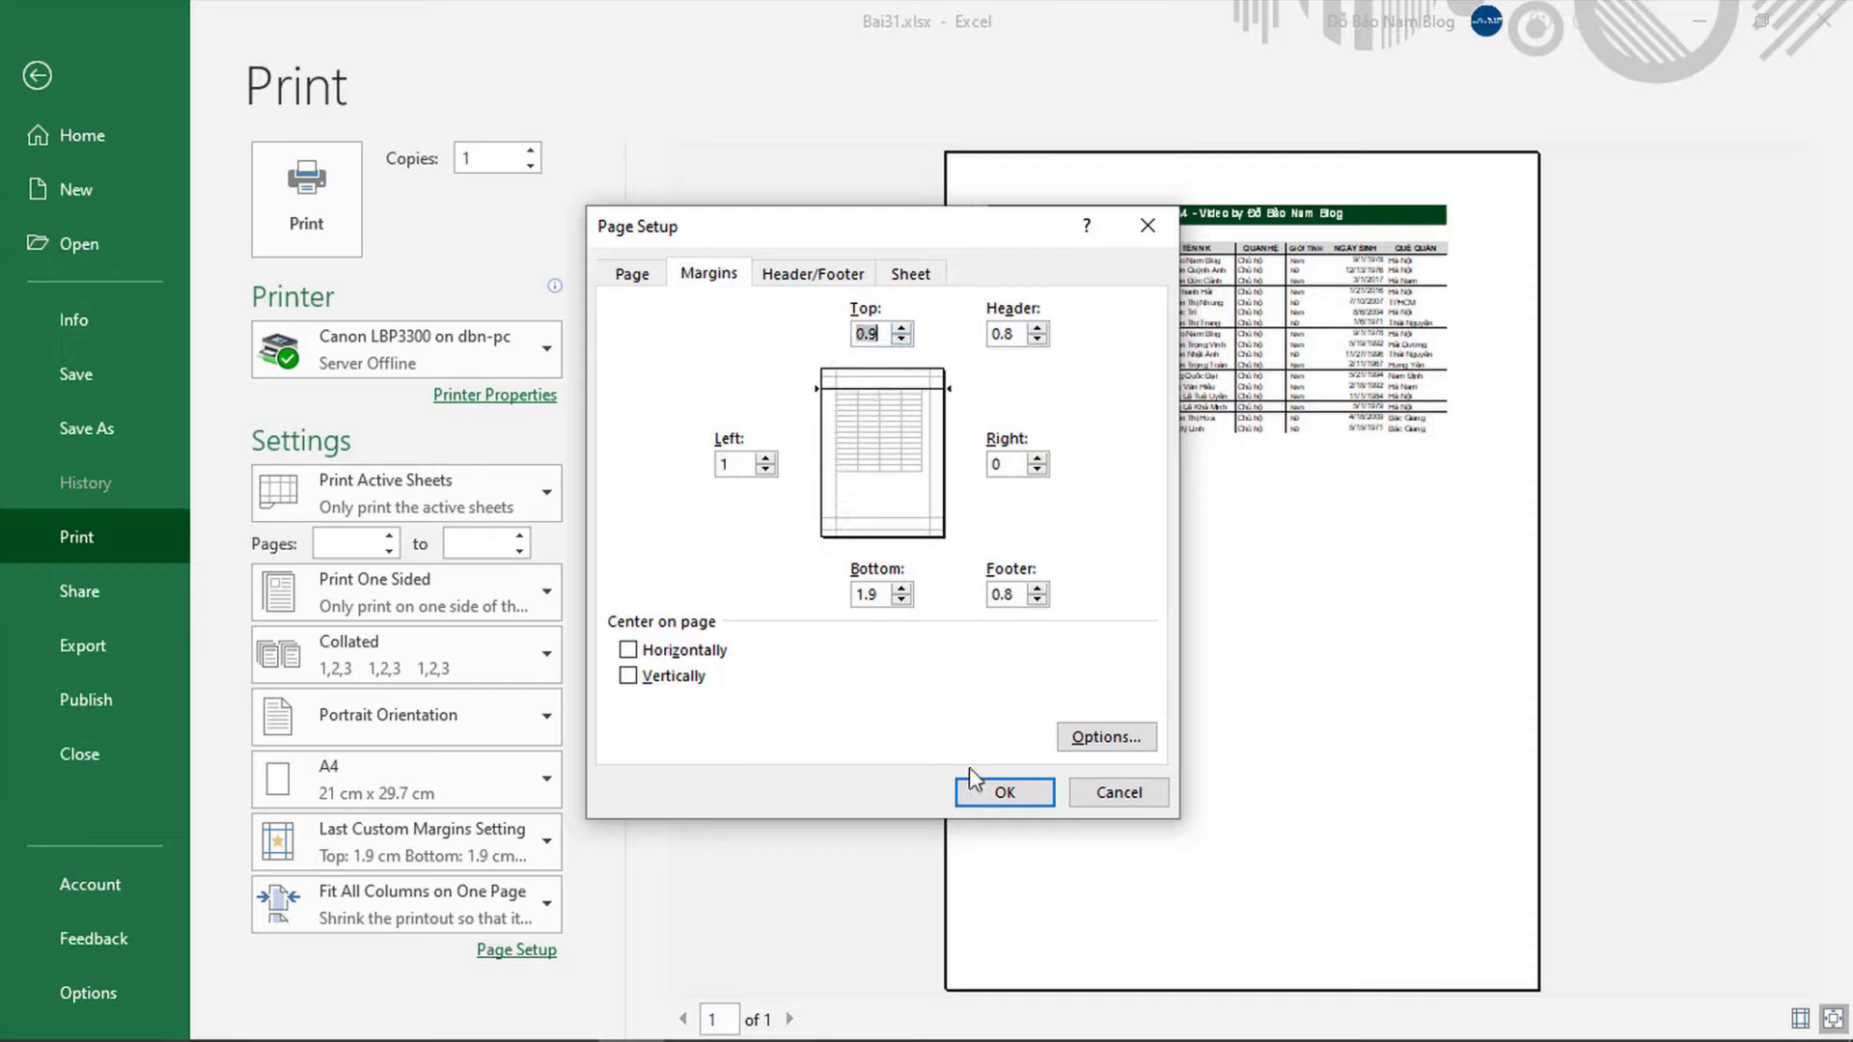
left_click(1017, 794)
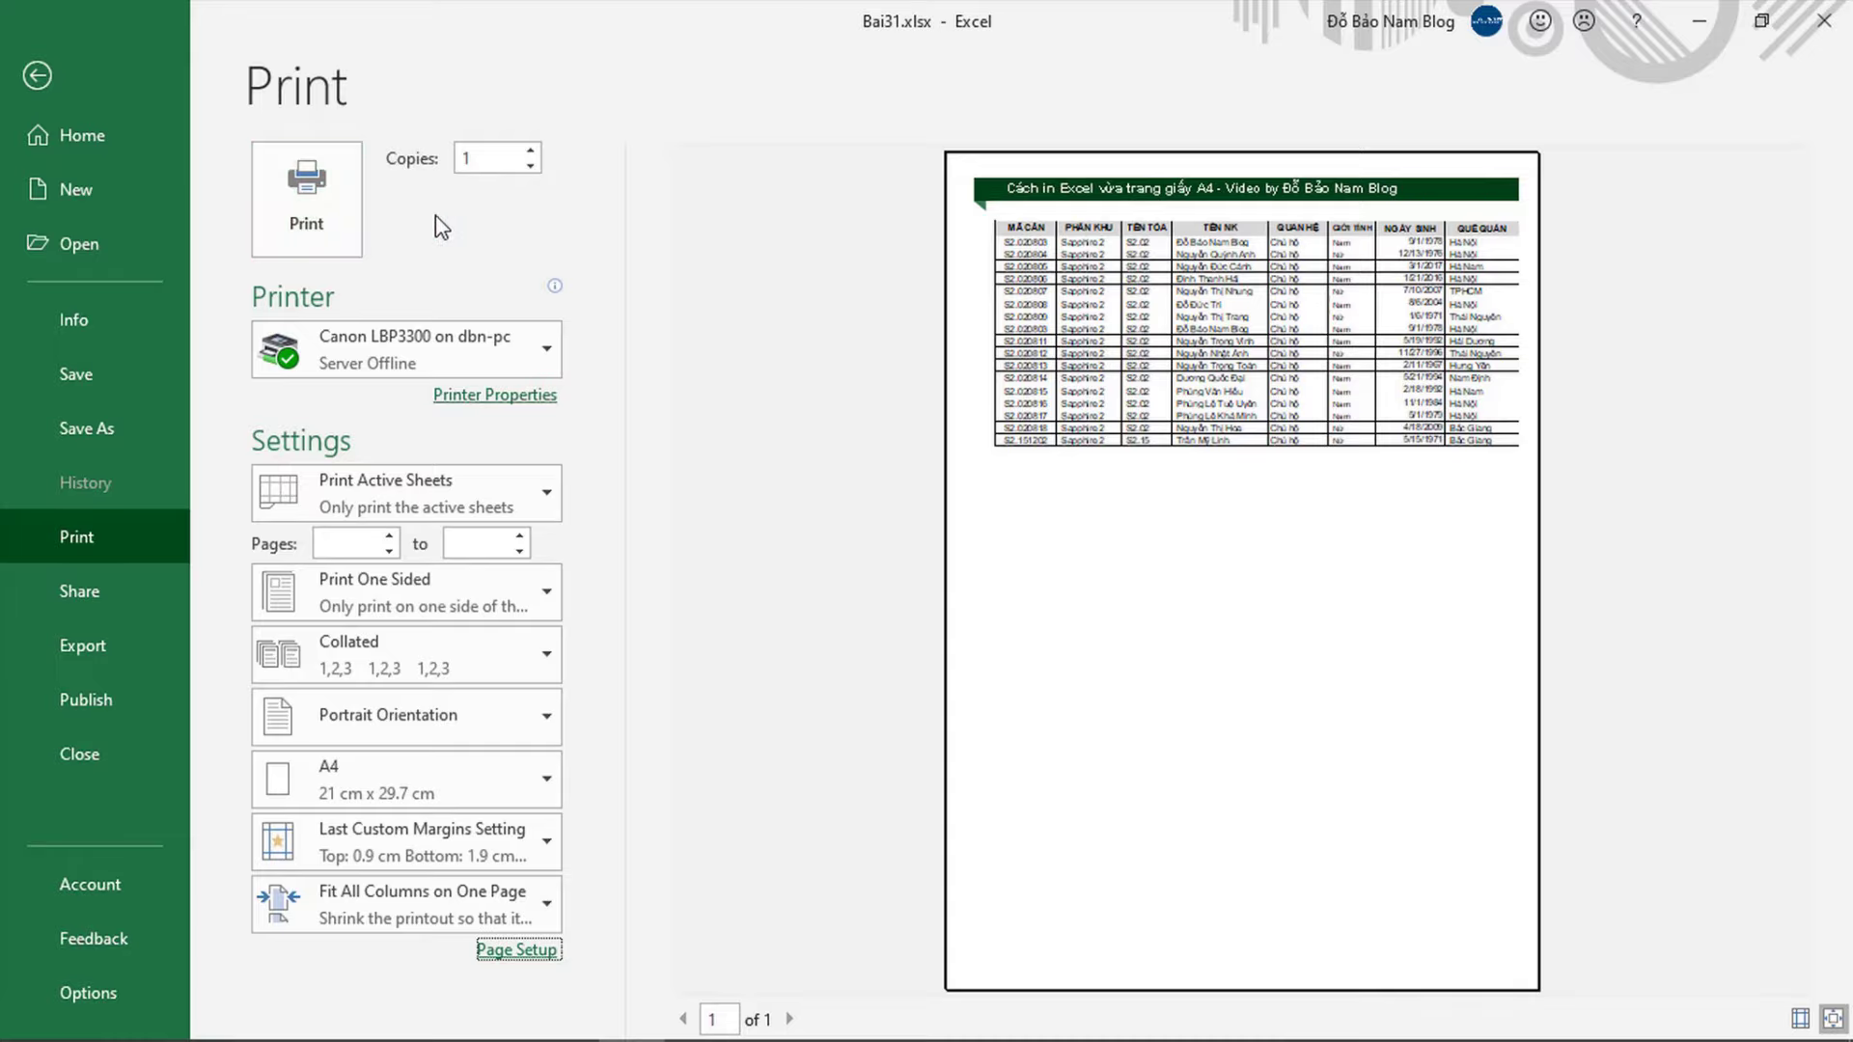
- Exit the print preview and go to Sheet2
left_click(38, 74)
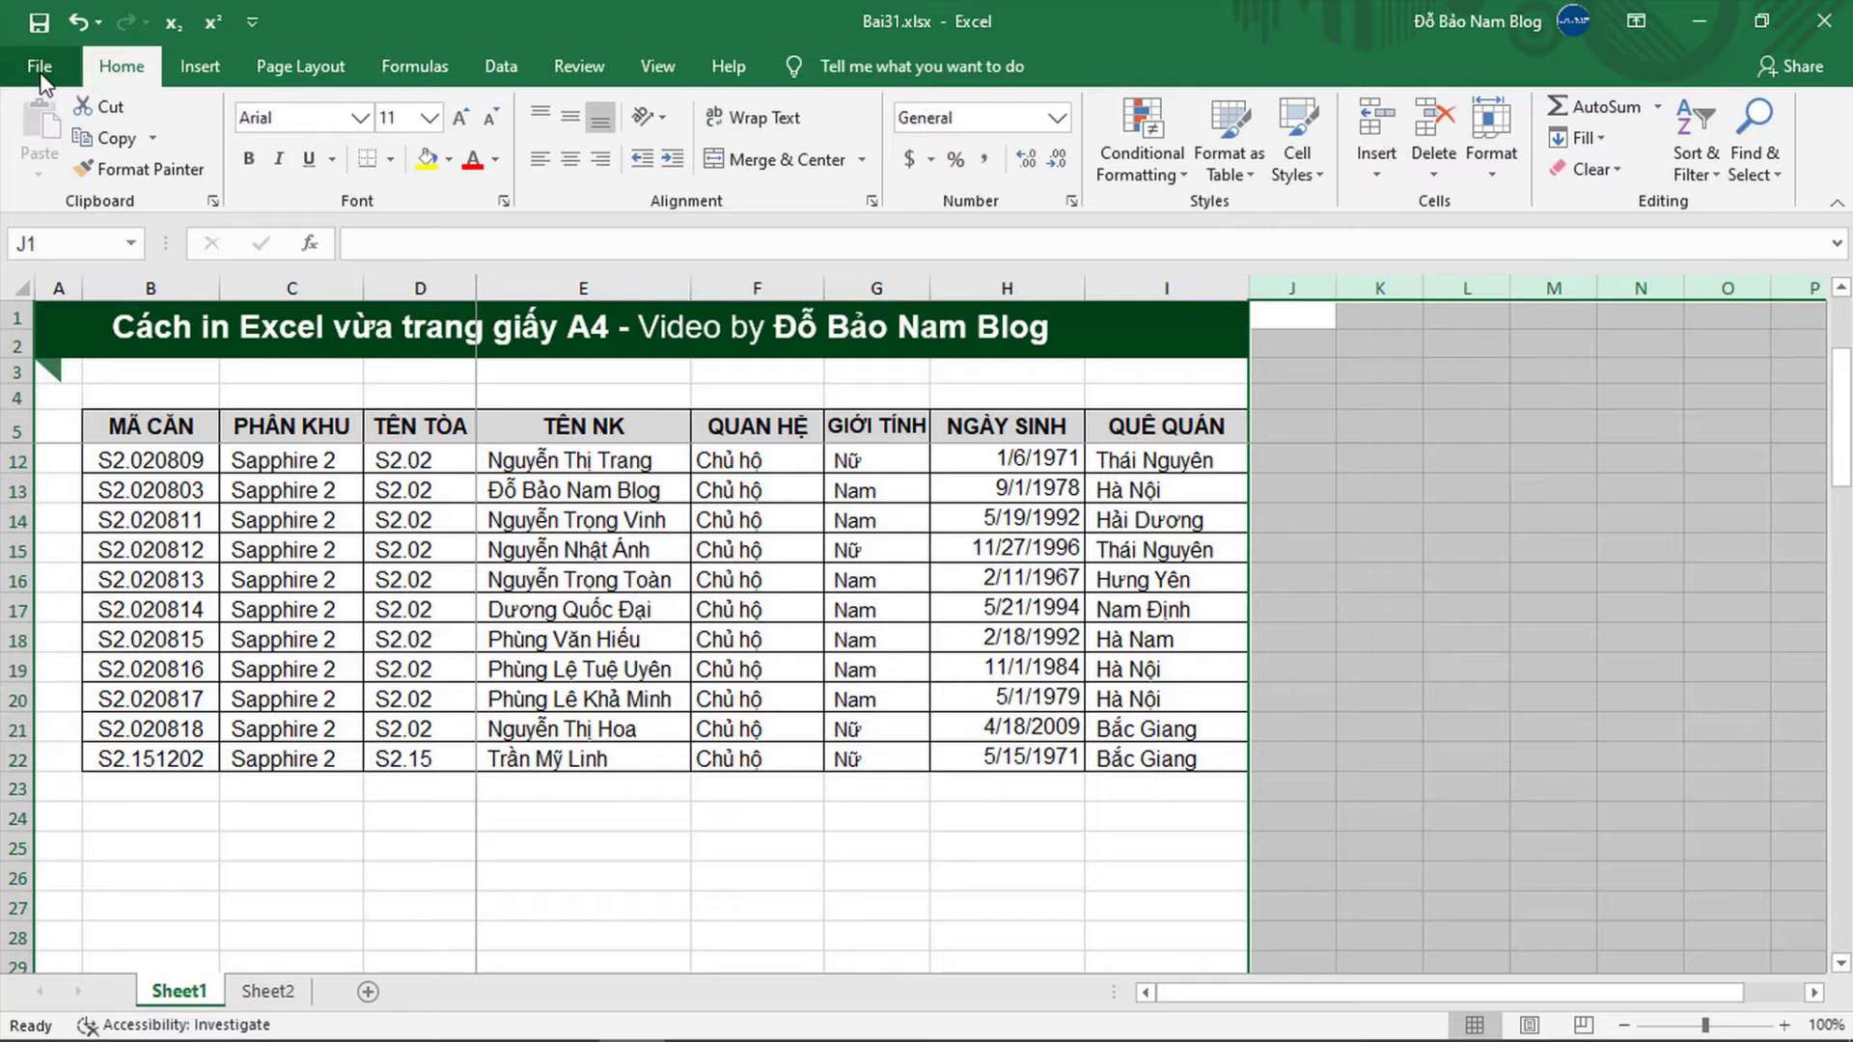
left_click(269, 994)
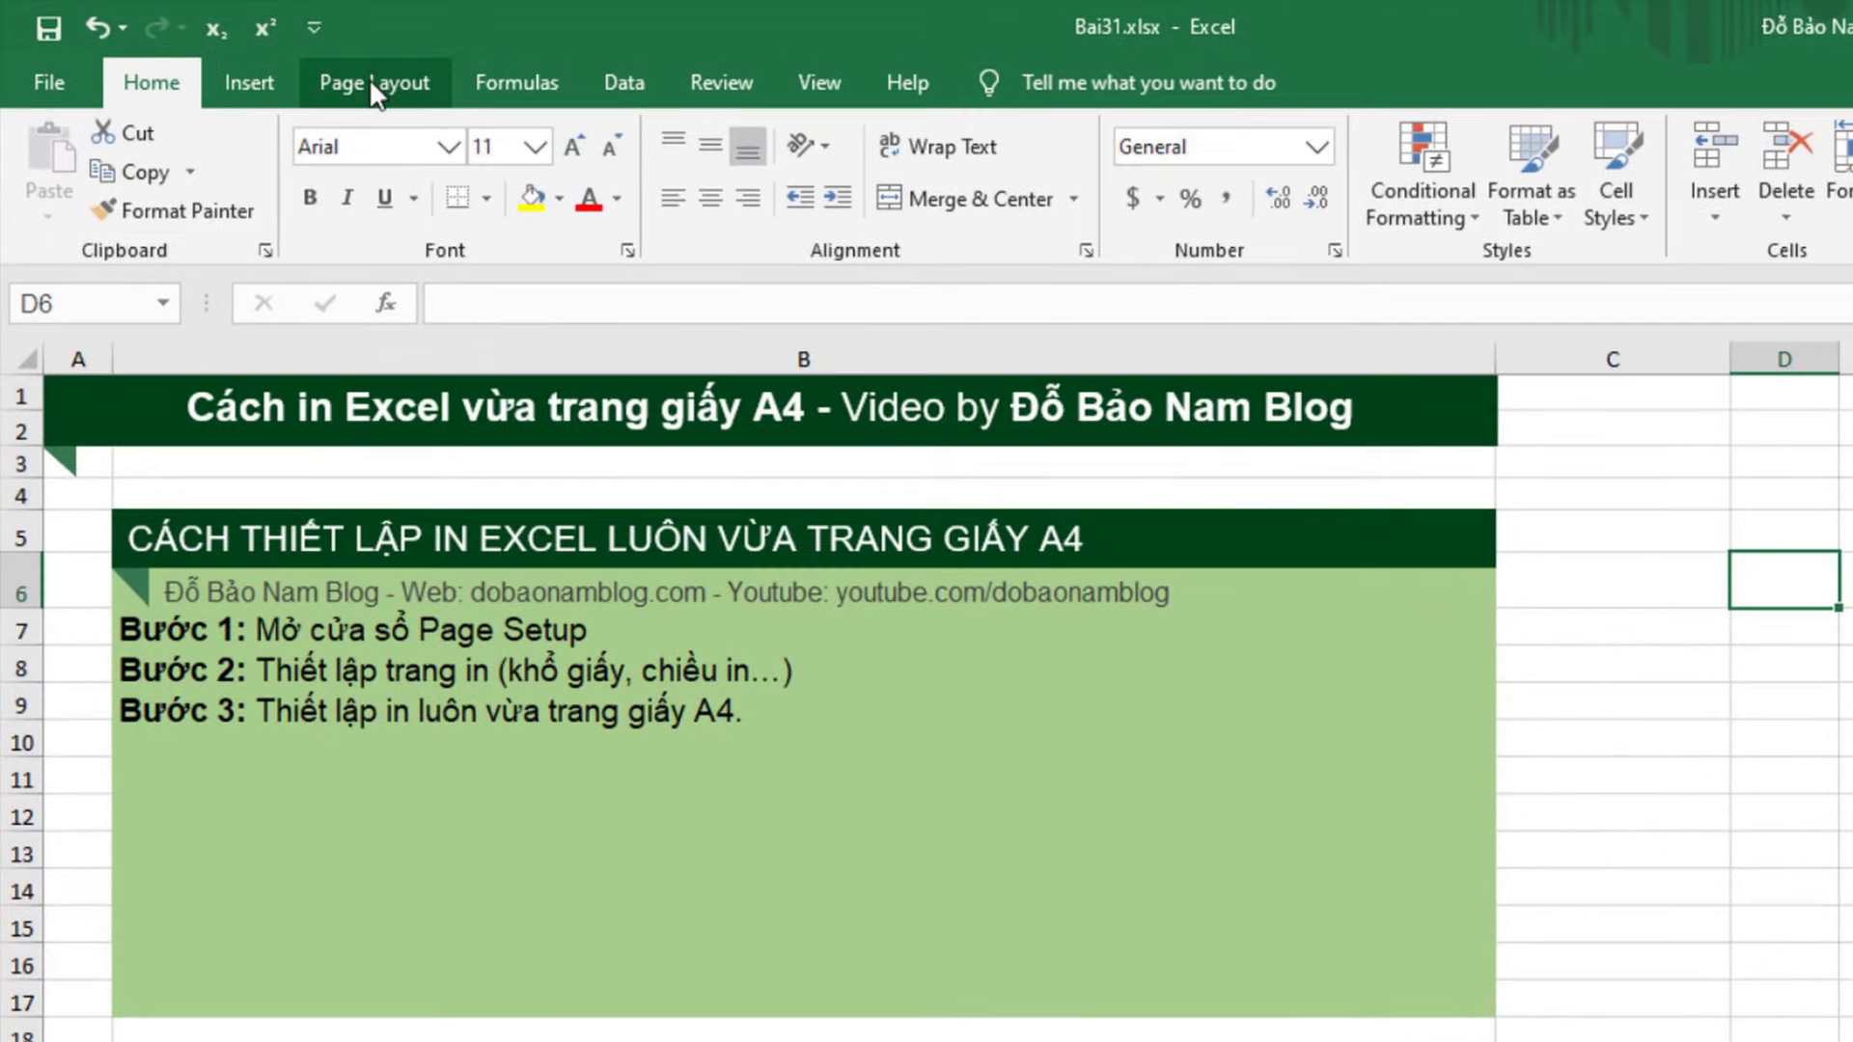
- Give Sheet2 A4 paper, portrait orientation, and Fit to 1 page wide by 1 tall
left_click(369, 81)
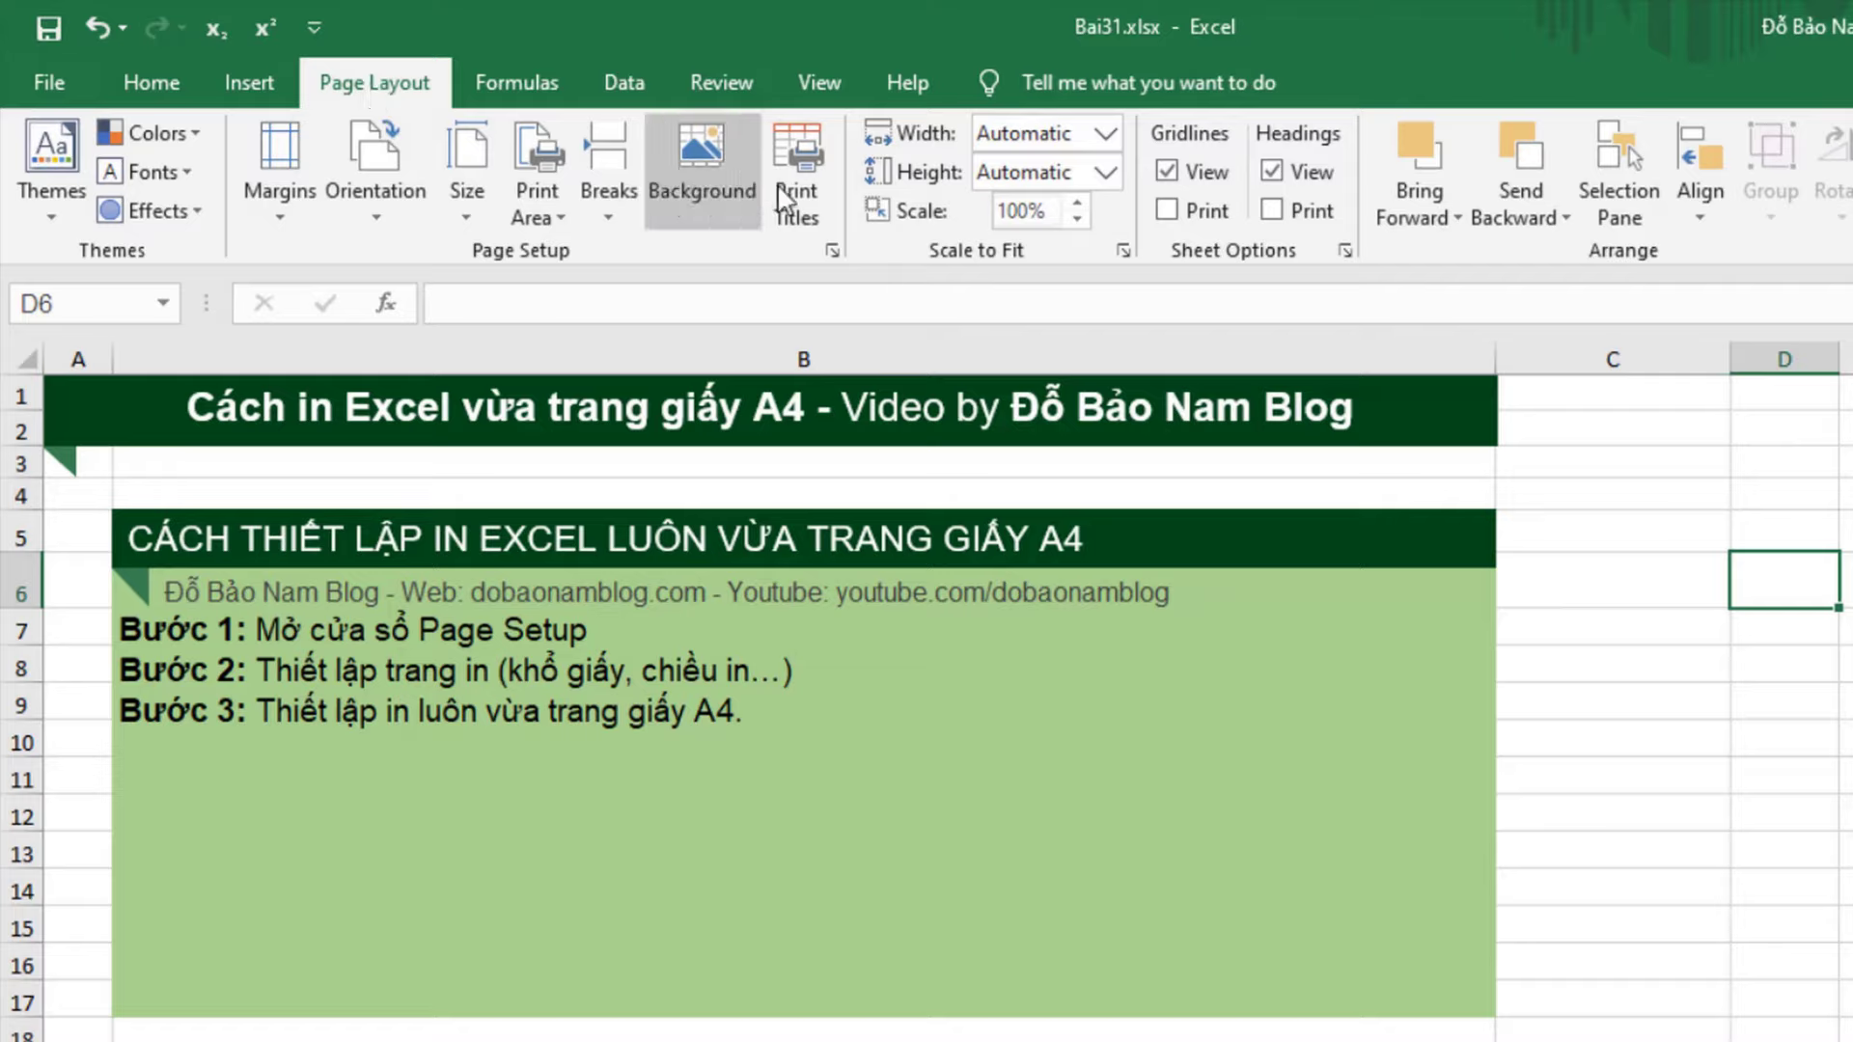
left_click(832, 252)
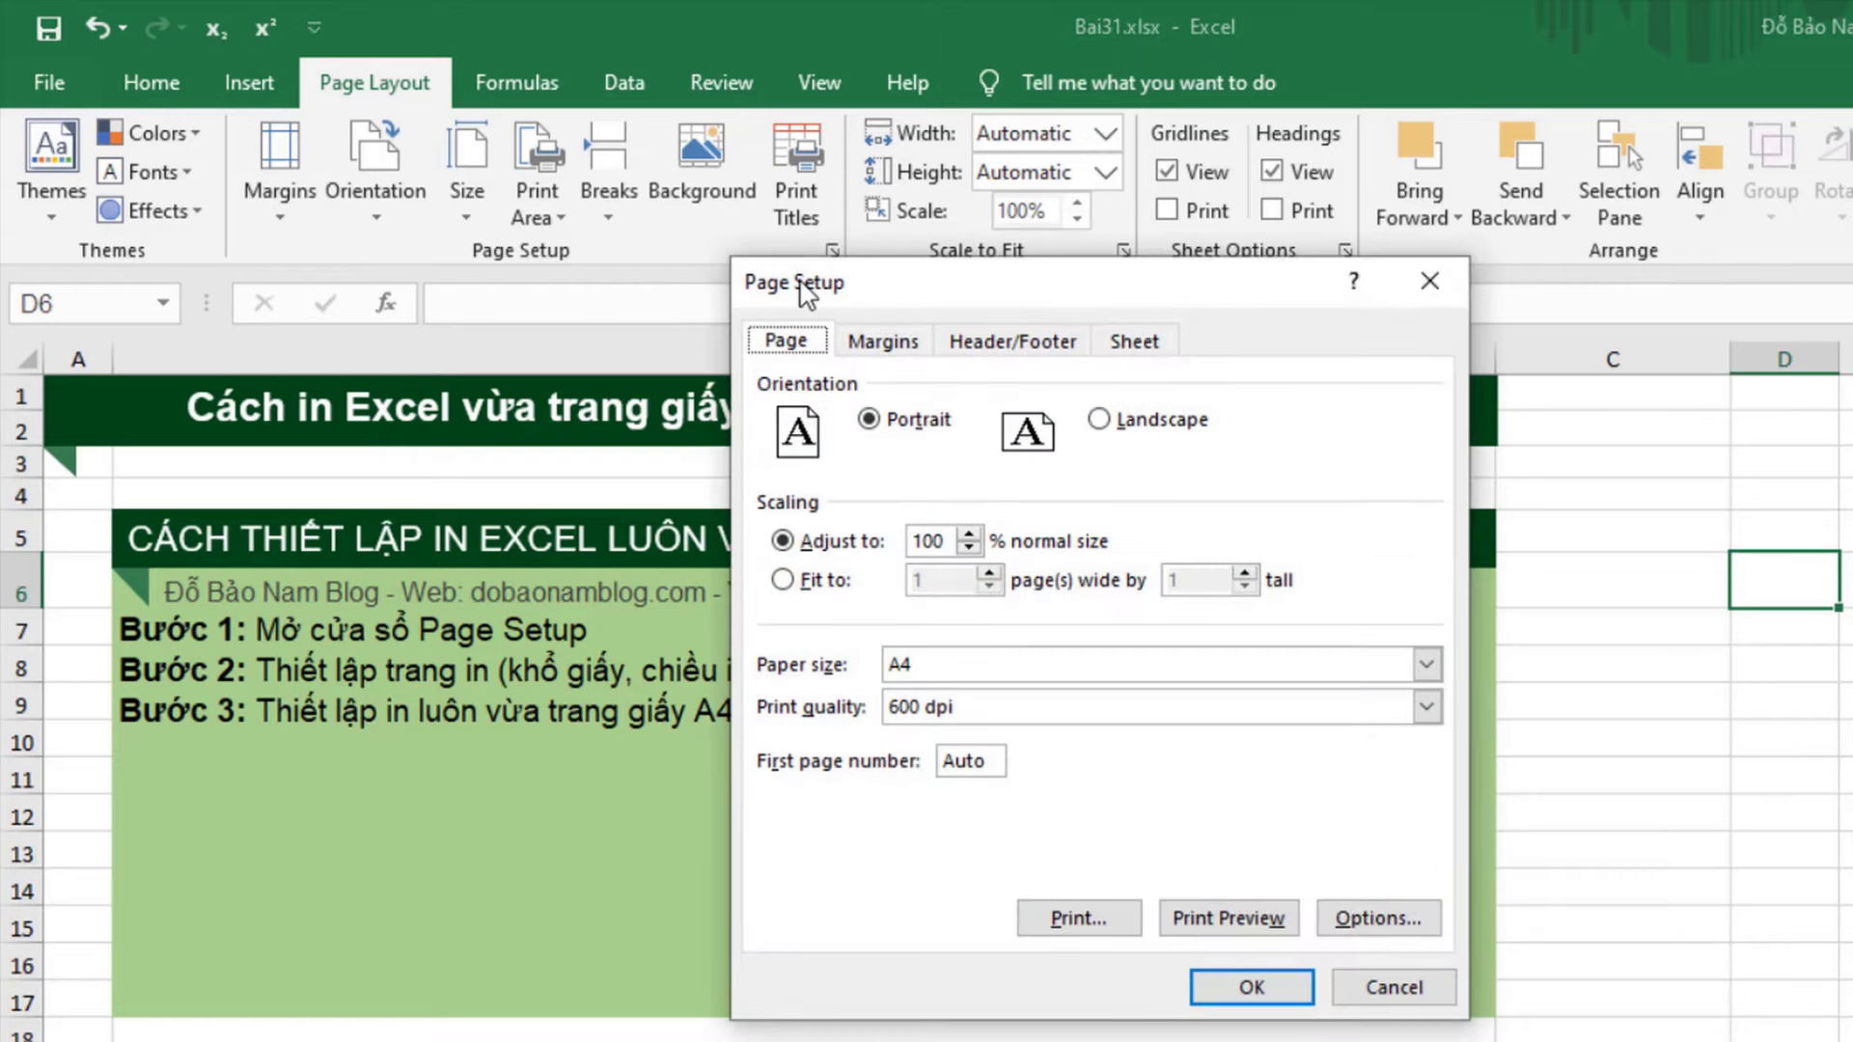
left_click(1262, 662)
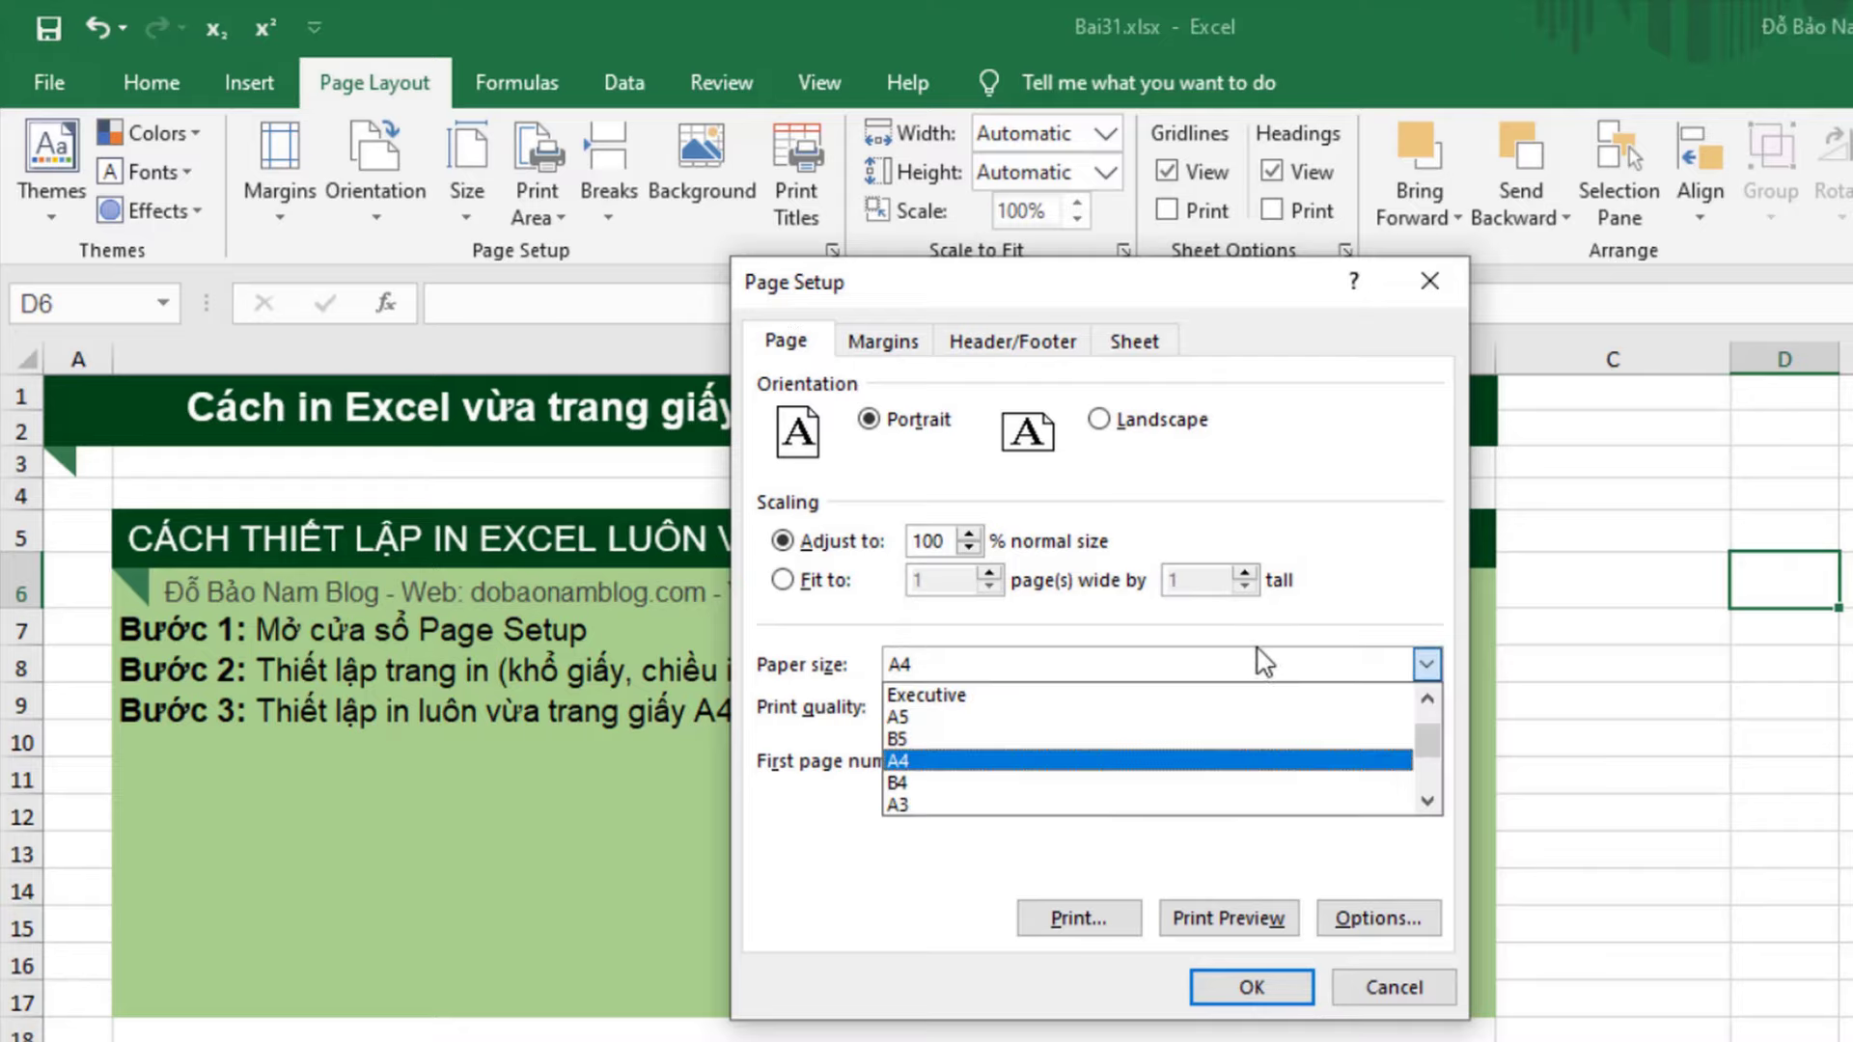
left_click(970, 762)
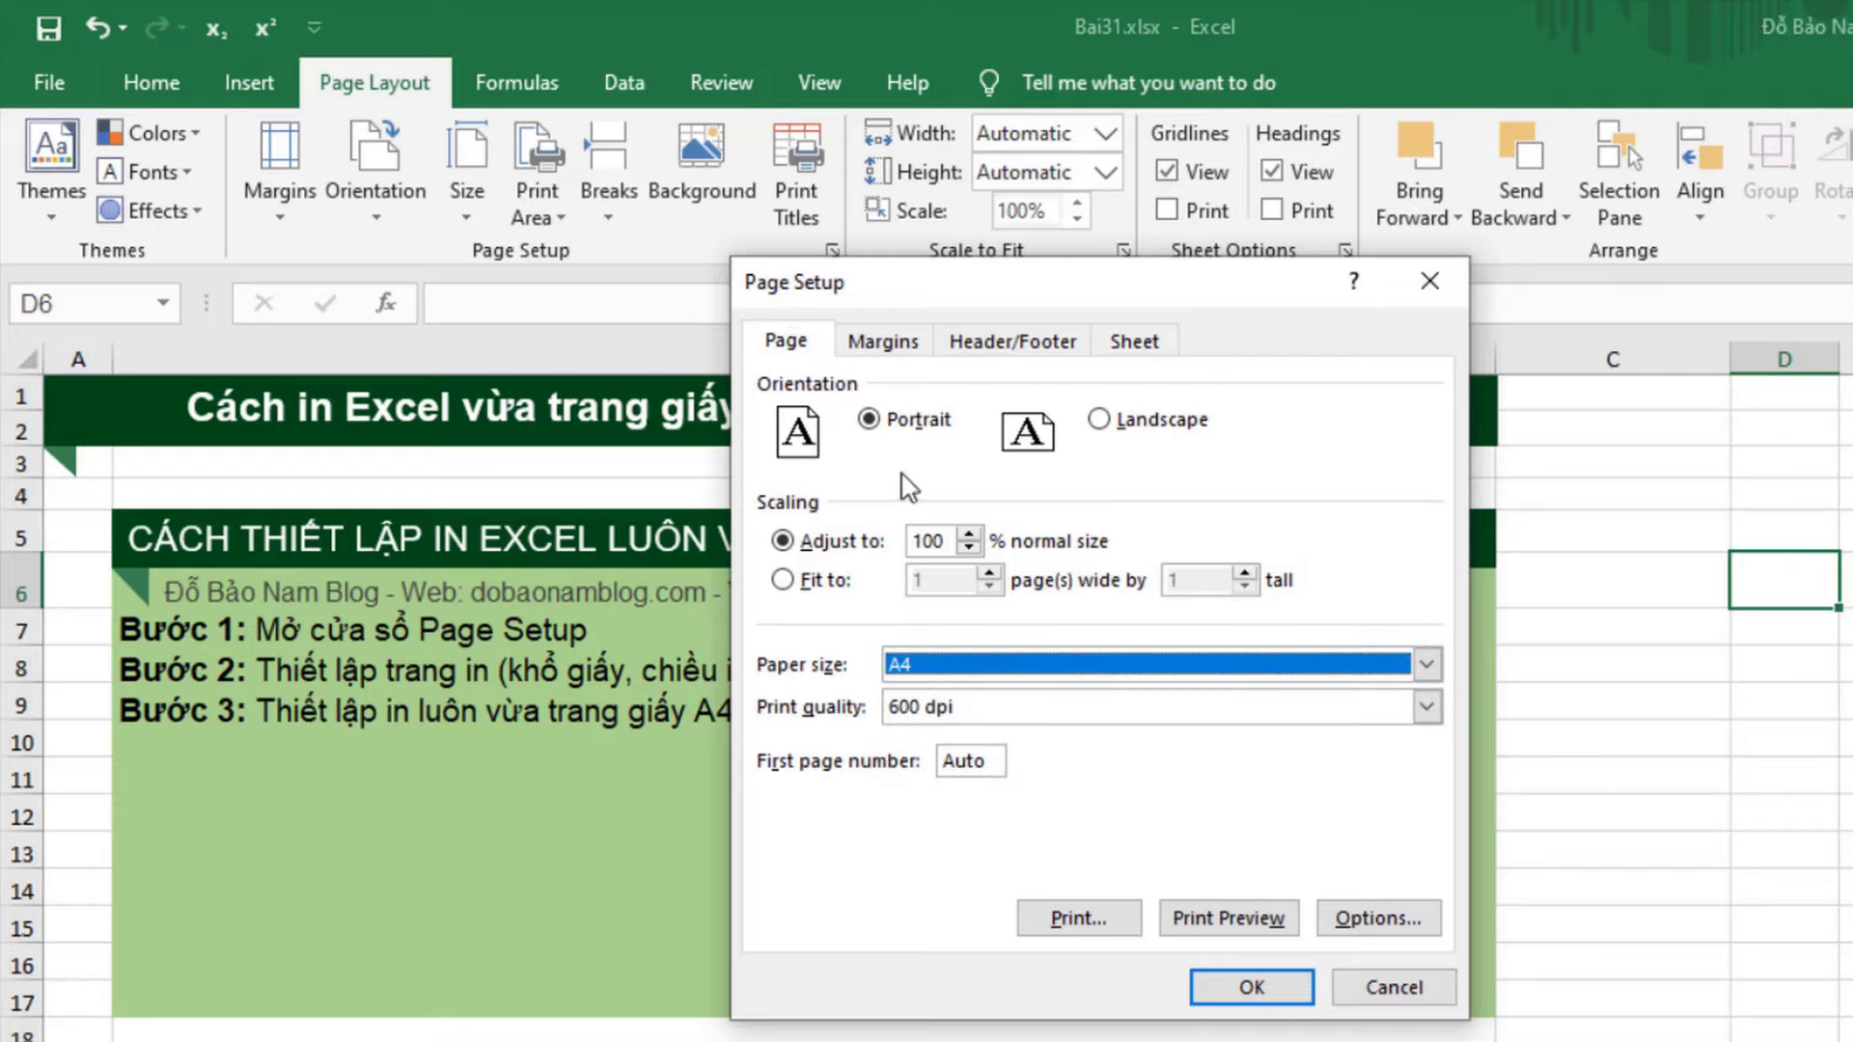
left_click(907, 424)
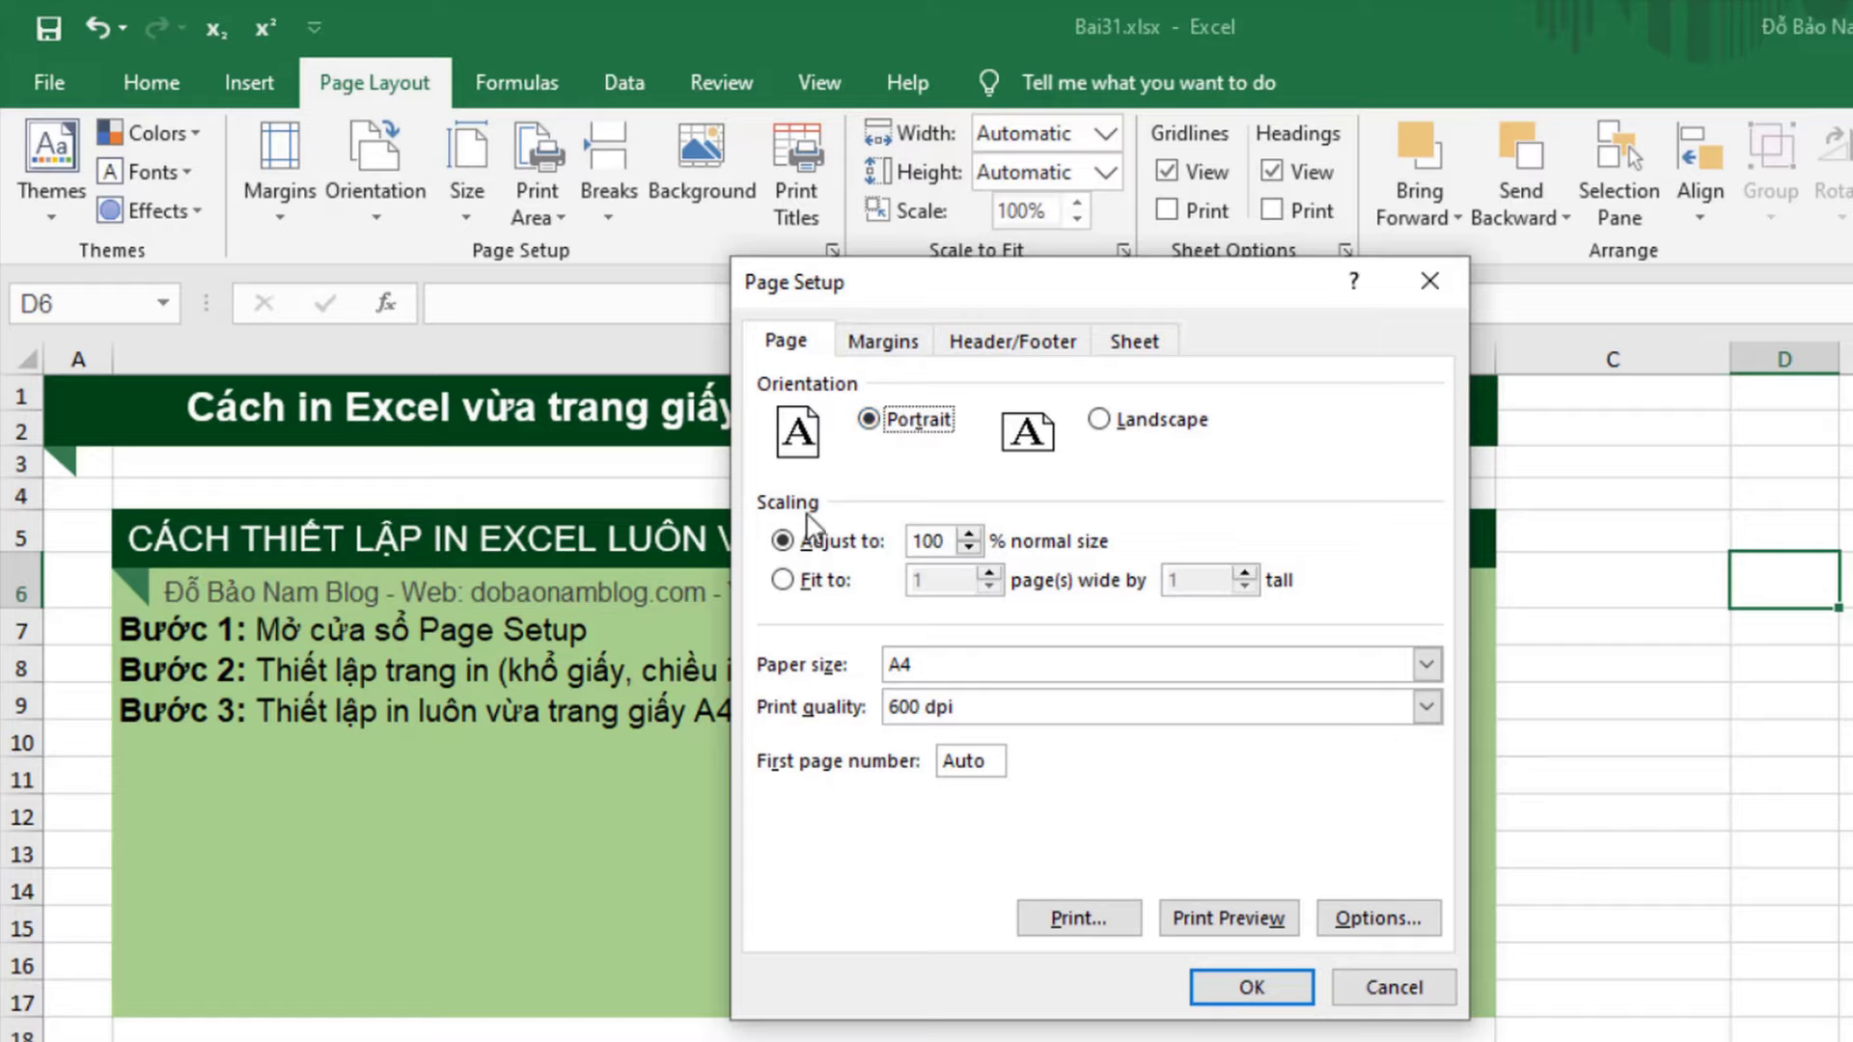
left_click(803, 583)
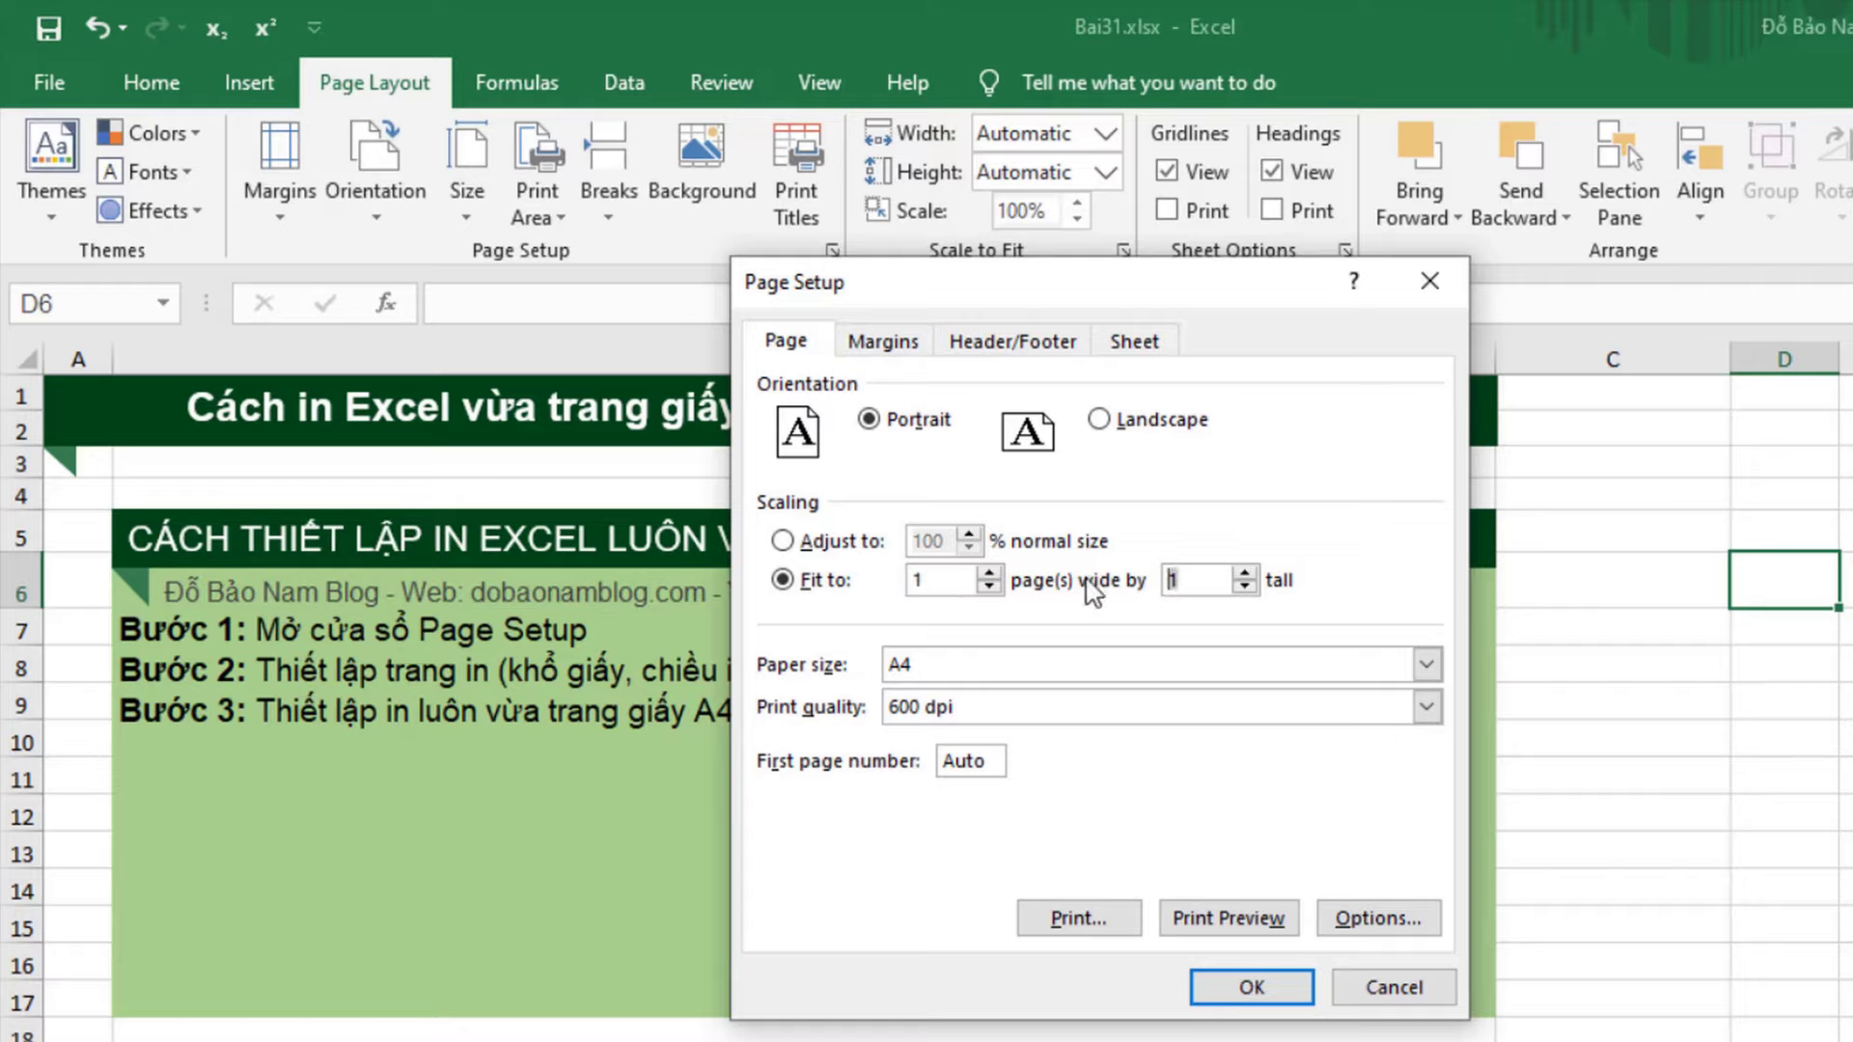
double_click(1203, 589)
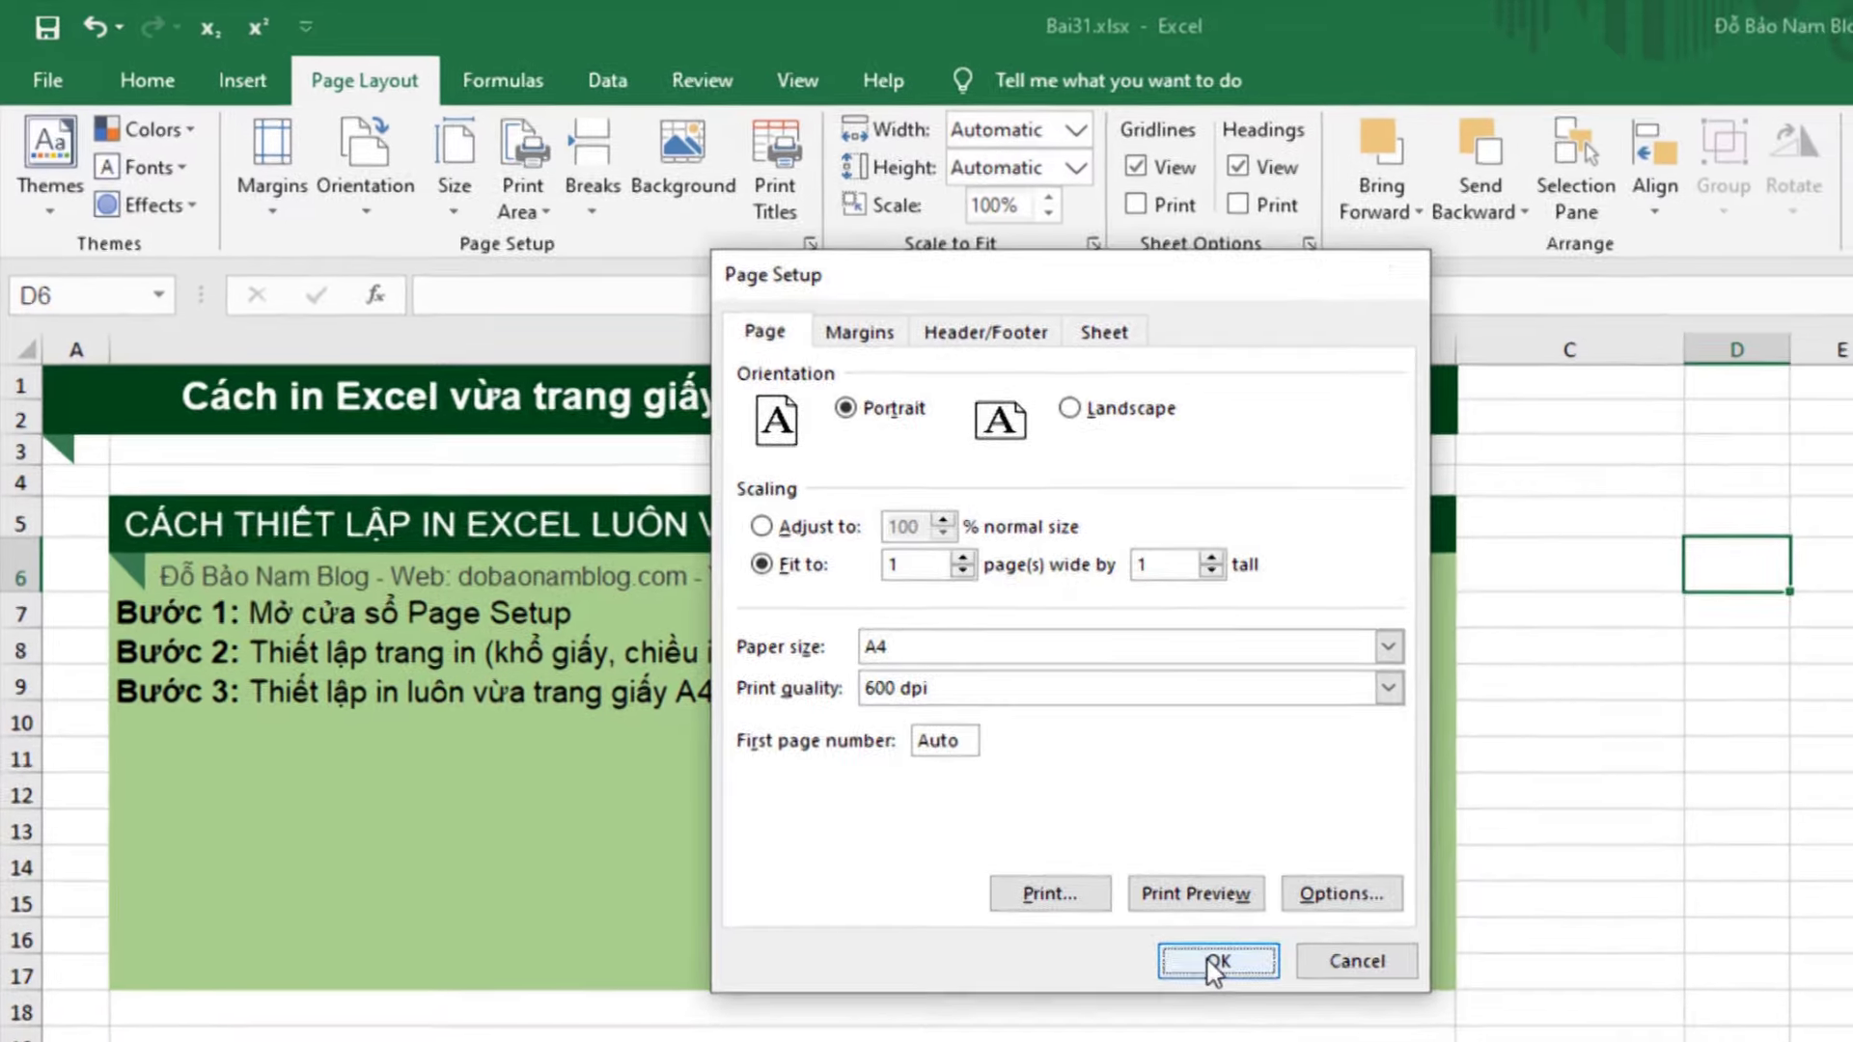
left_click(1245, 990)
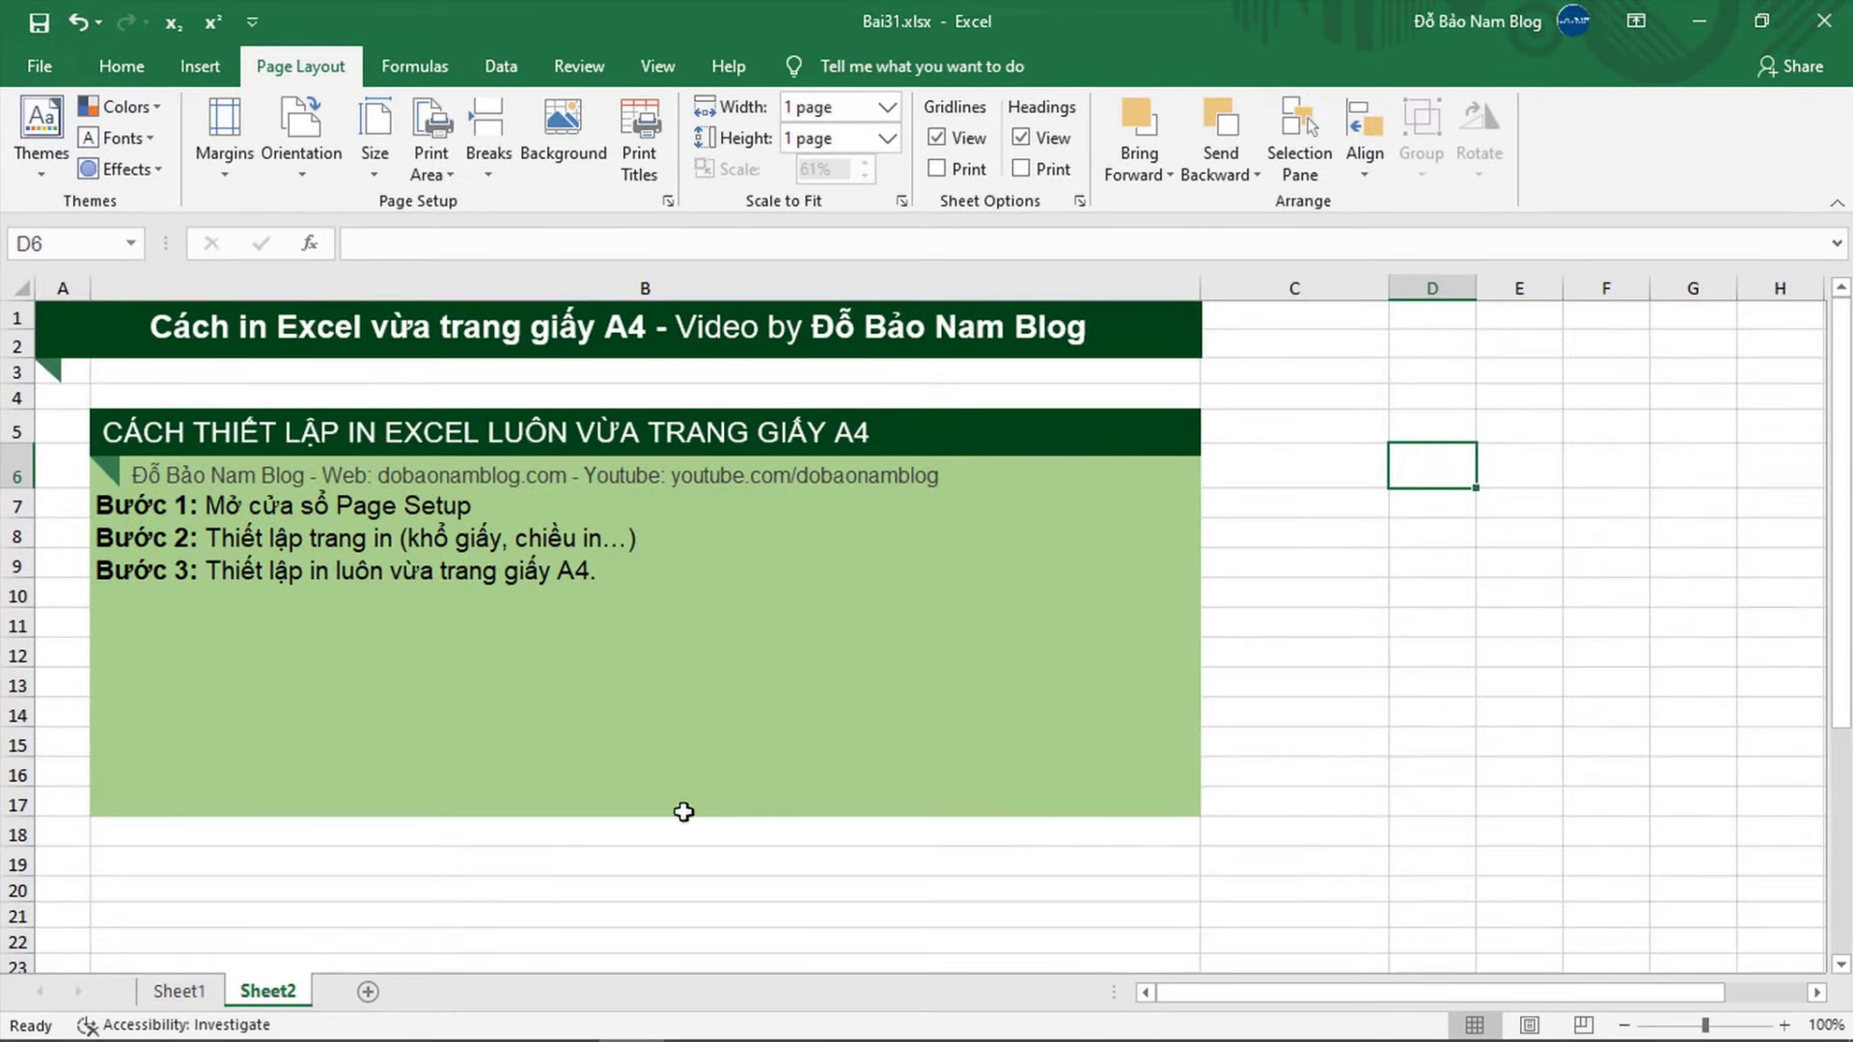
- Return to Sheet1 and preview the employee table on a single A4 portrait page
left_click(179, 994)
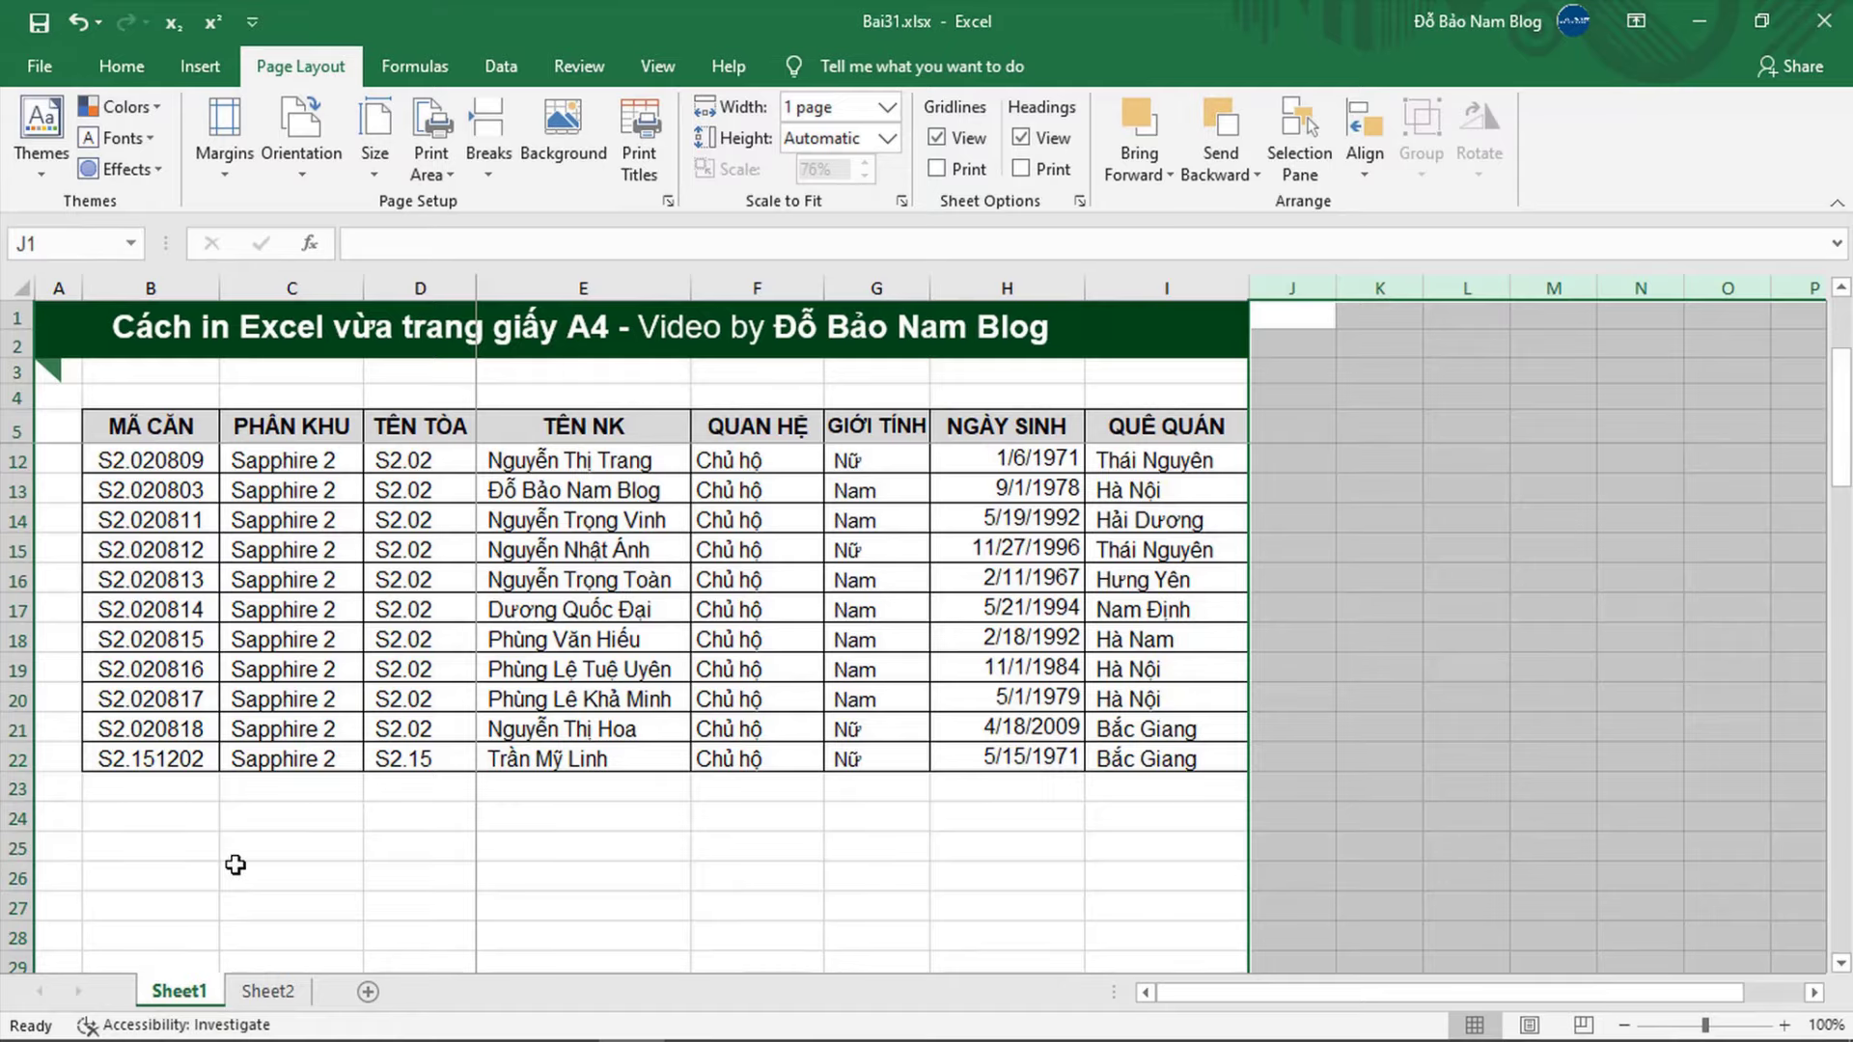
key("ctrl+p")
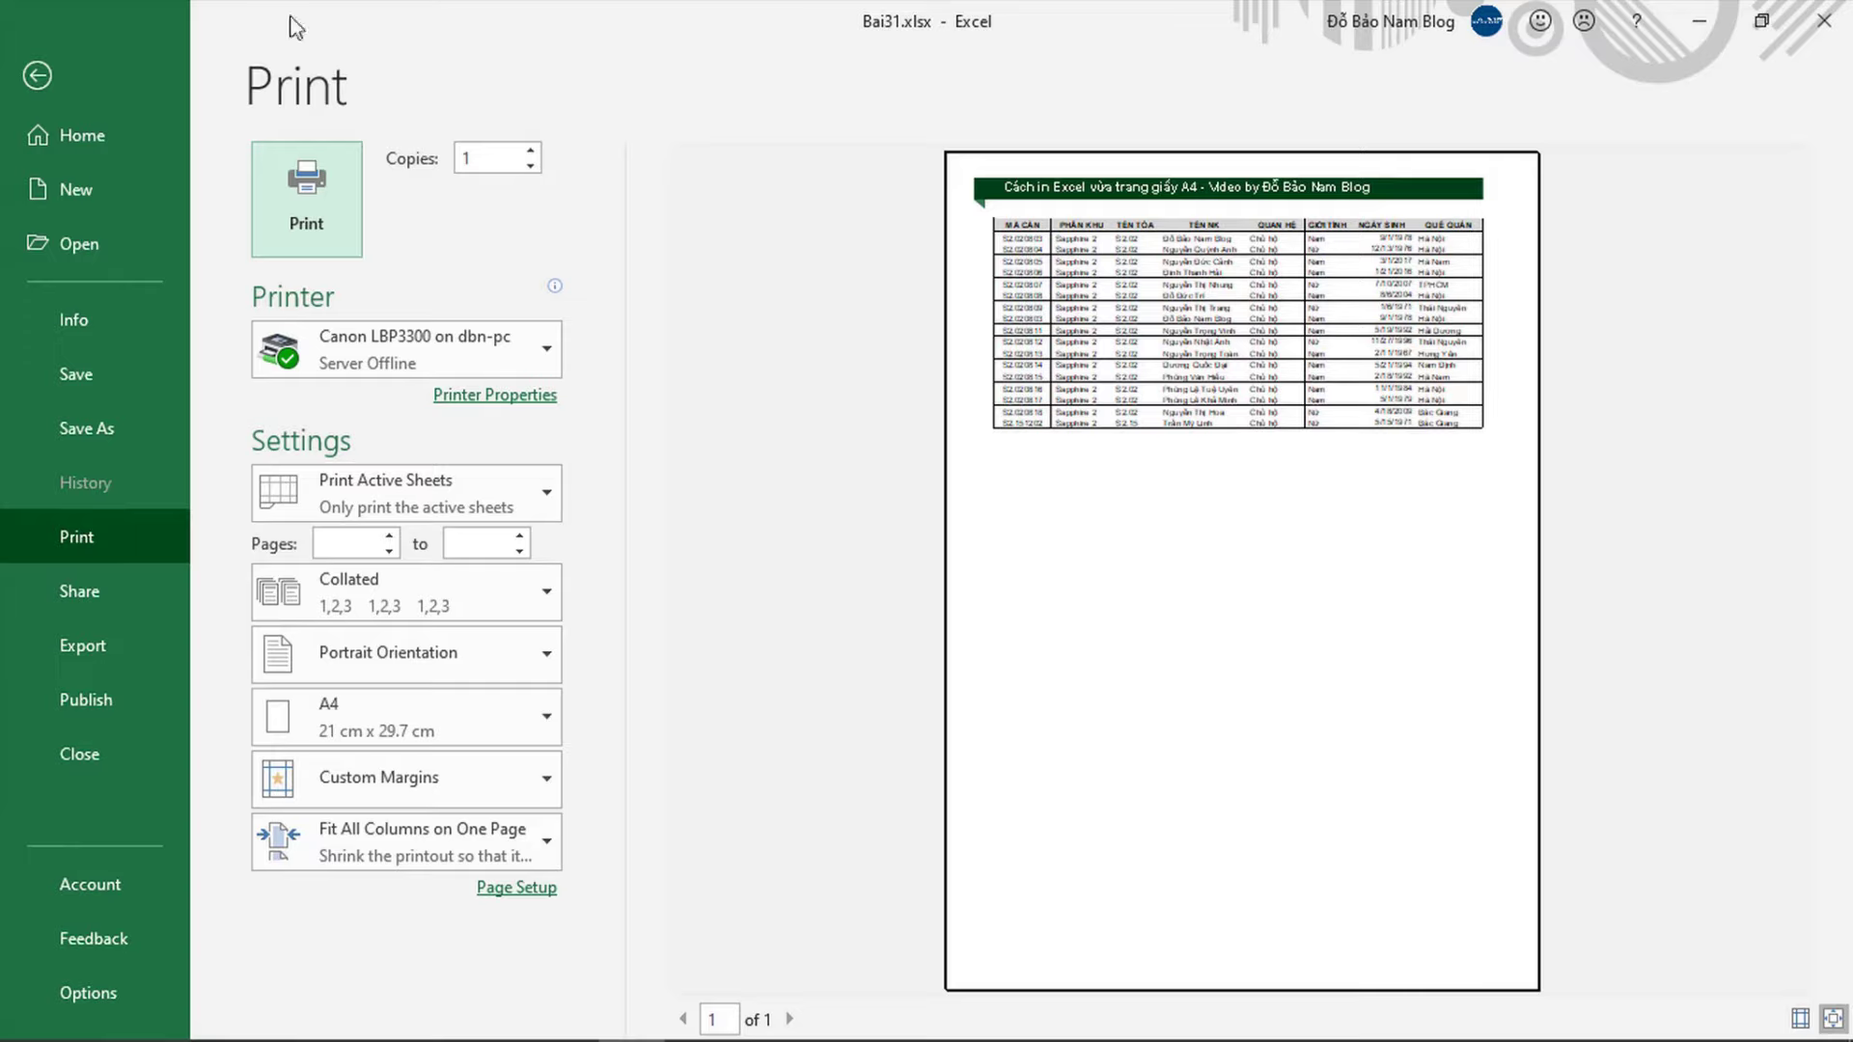
- Close the Print backstage preview
left_click(21, 85)
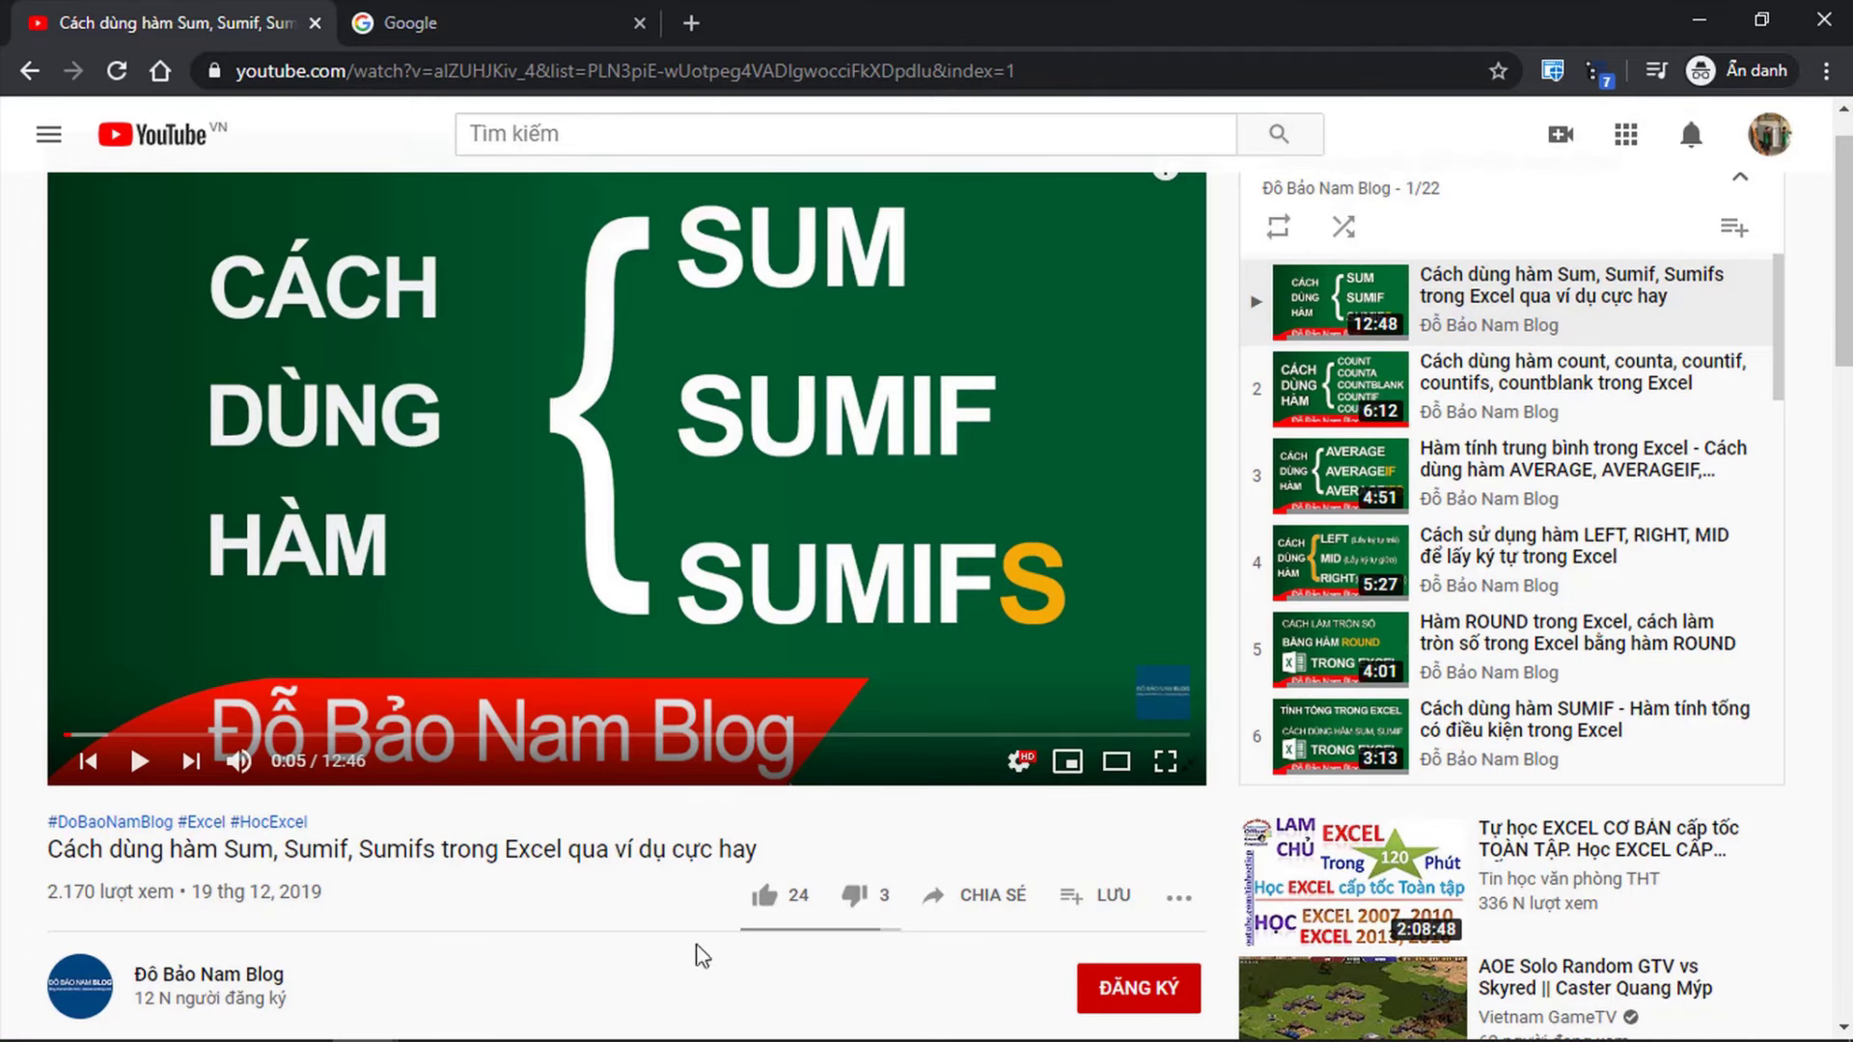
- Like the video and subscribe to the channel with notifications set to Tất cả
left_click(765, 896)
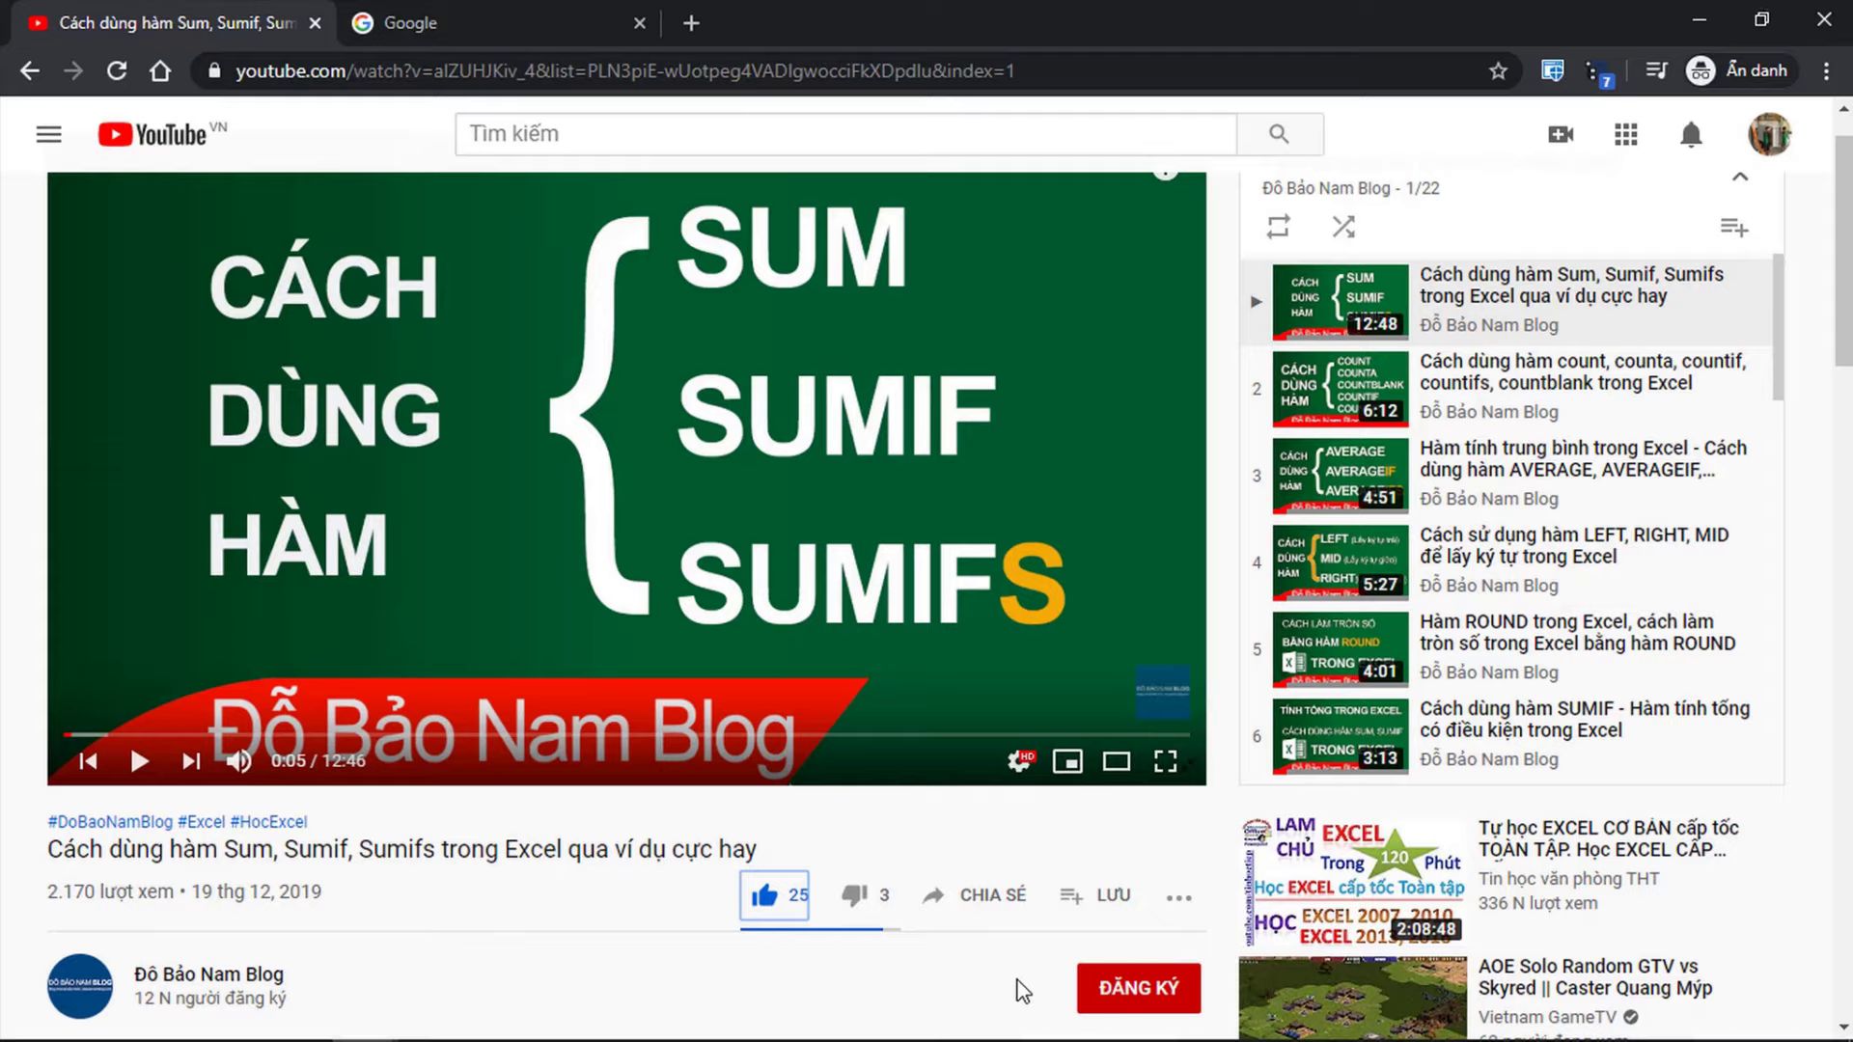
left_click(1168, 995)
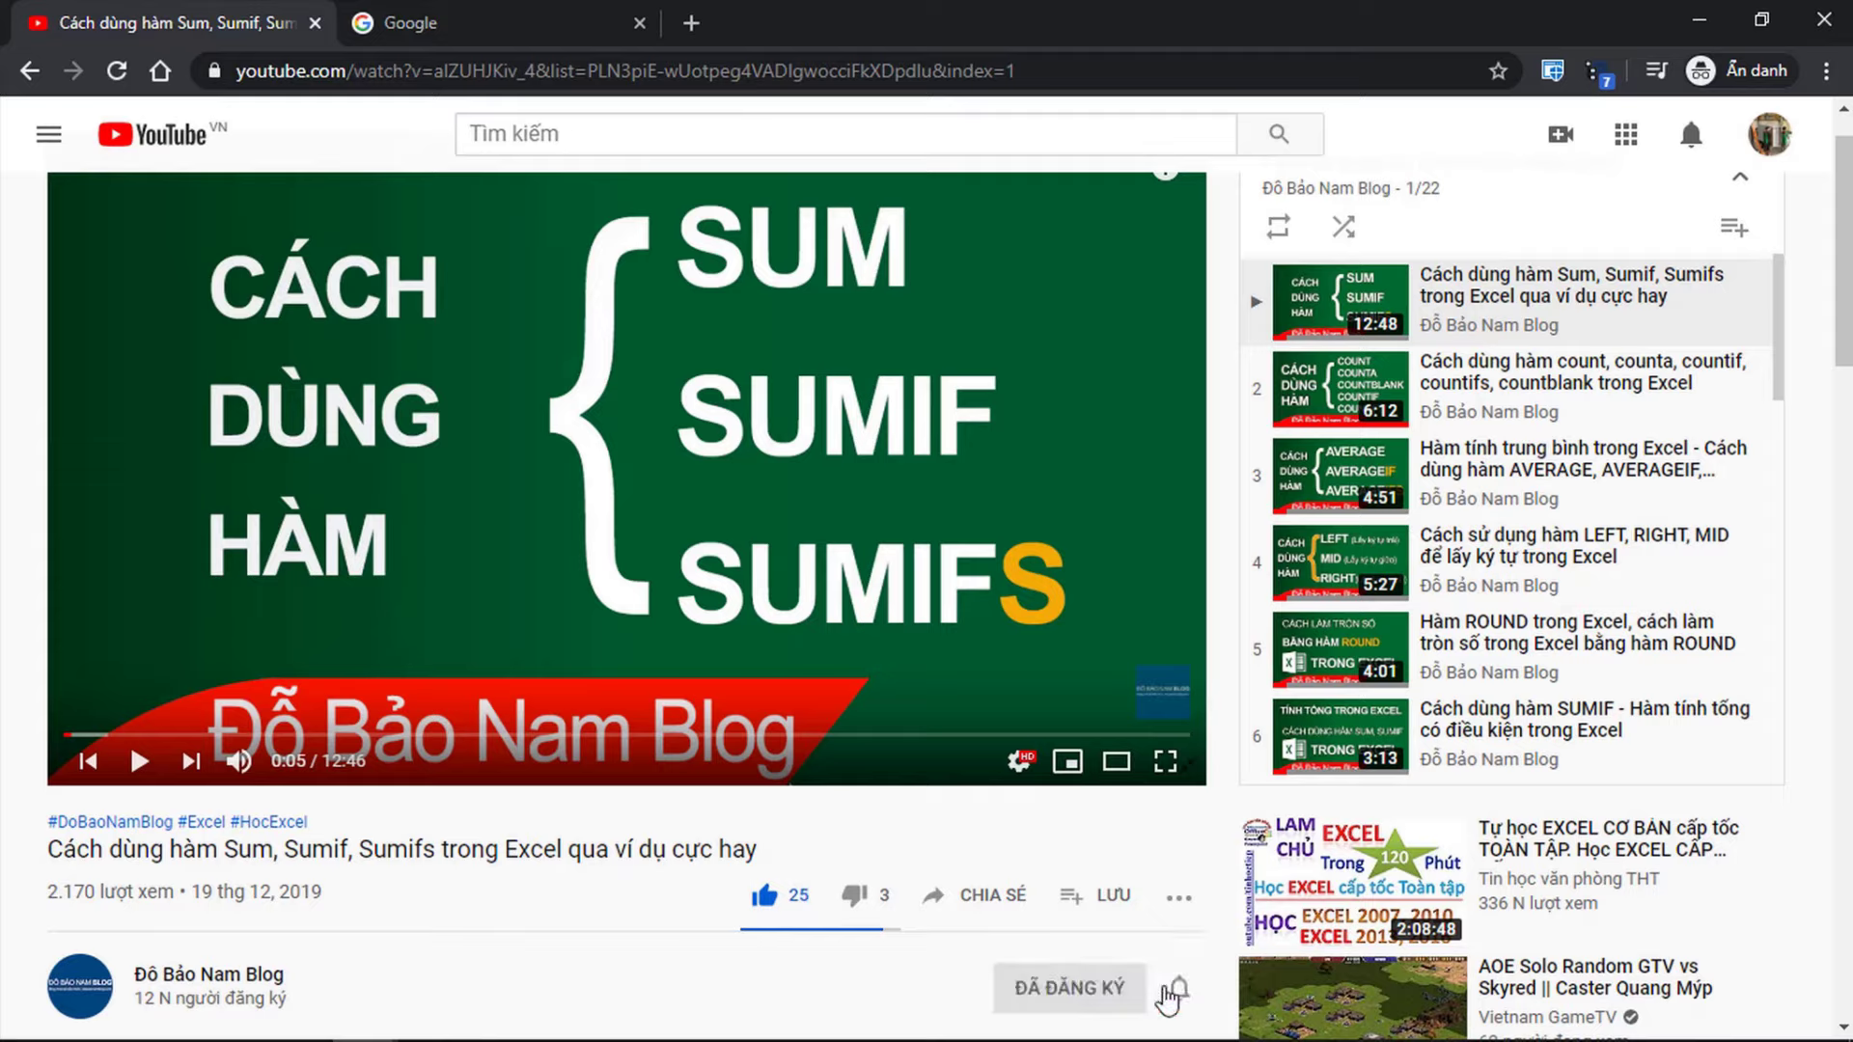
left_click(1180, 994)
left_click(1190, 827)
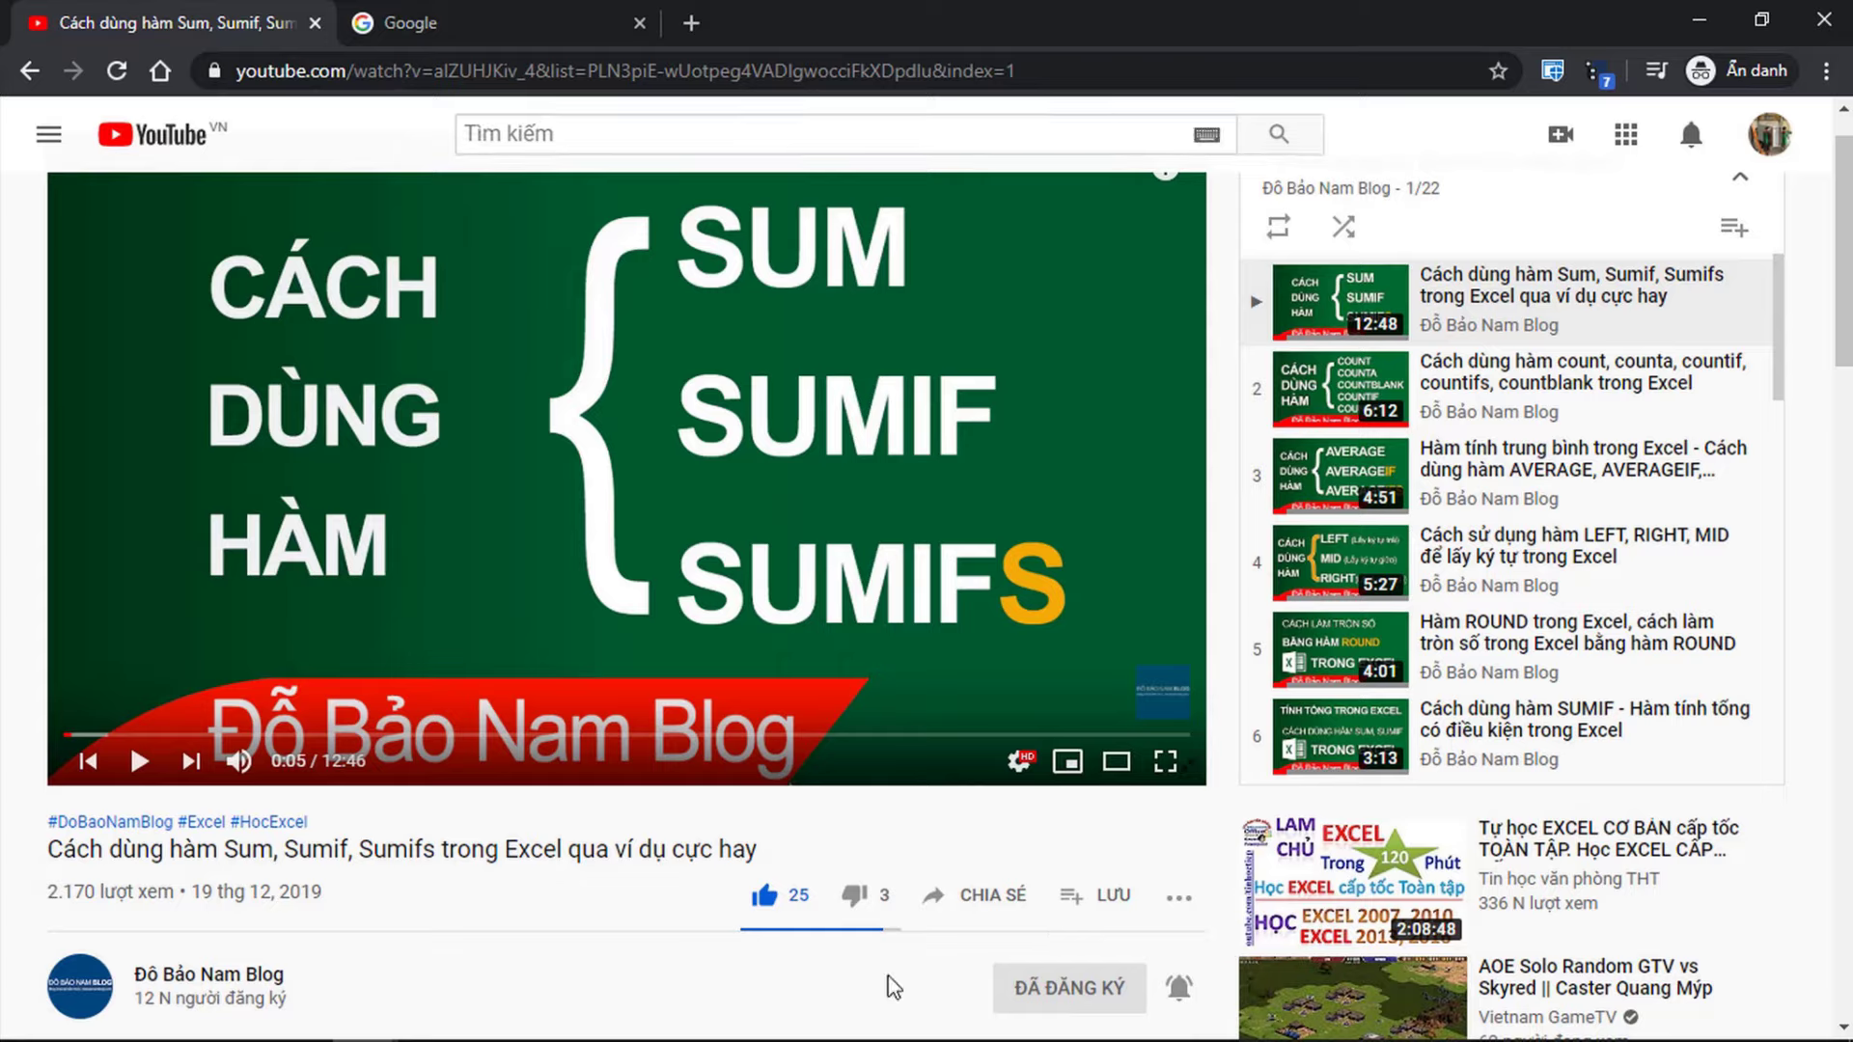
- Search Google for 'đỗ bảo nam blog' via the suggested query
left_click(478, 18)
left_click(650, 507)
left_click(679, 550)
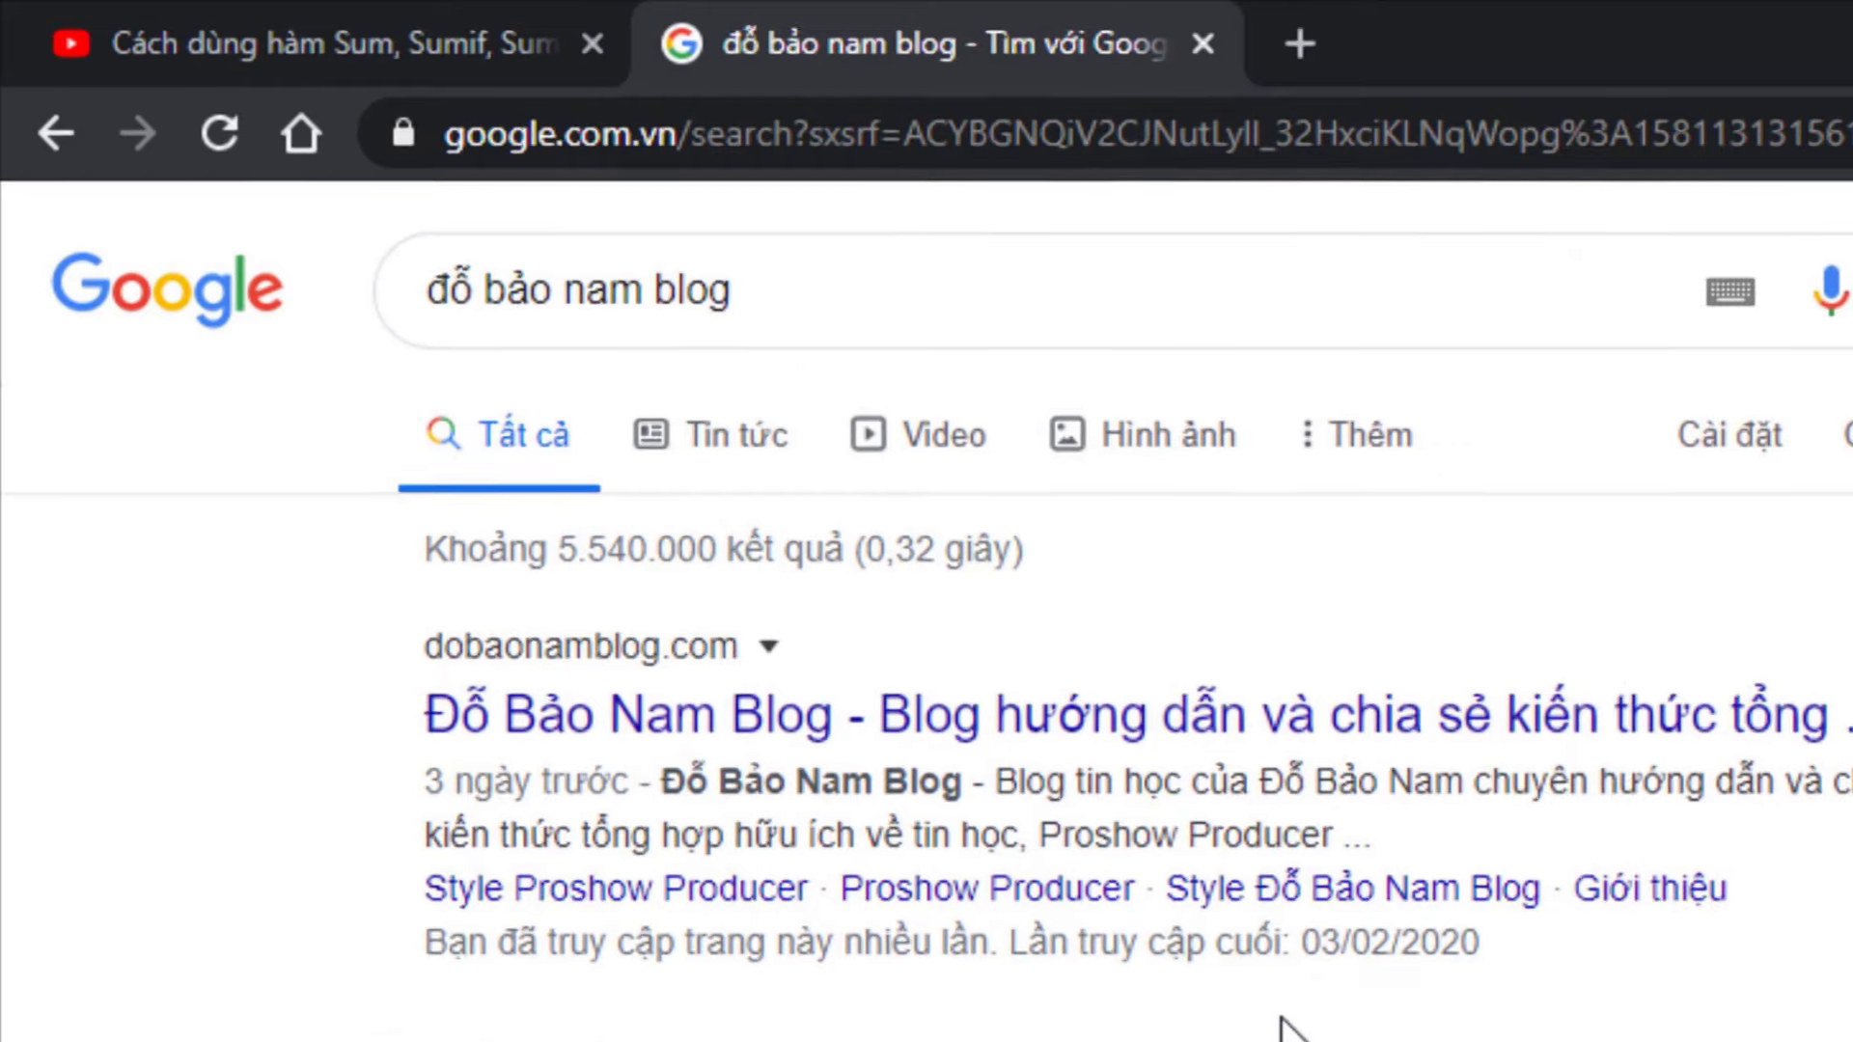
- Open dobaonamblog.com from the results and scroll to its Excel and Proshow articles
left_click(957, 726)
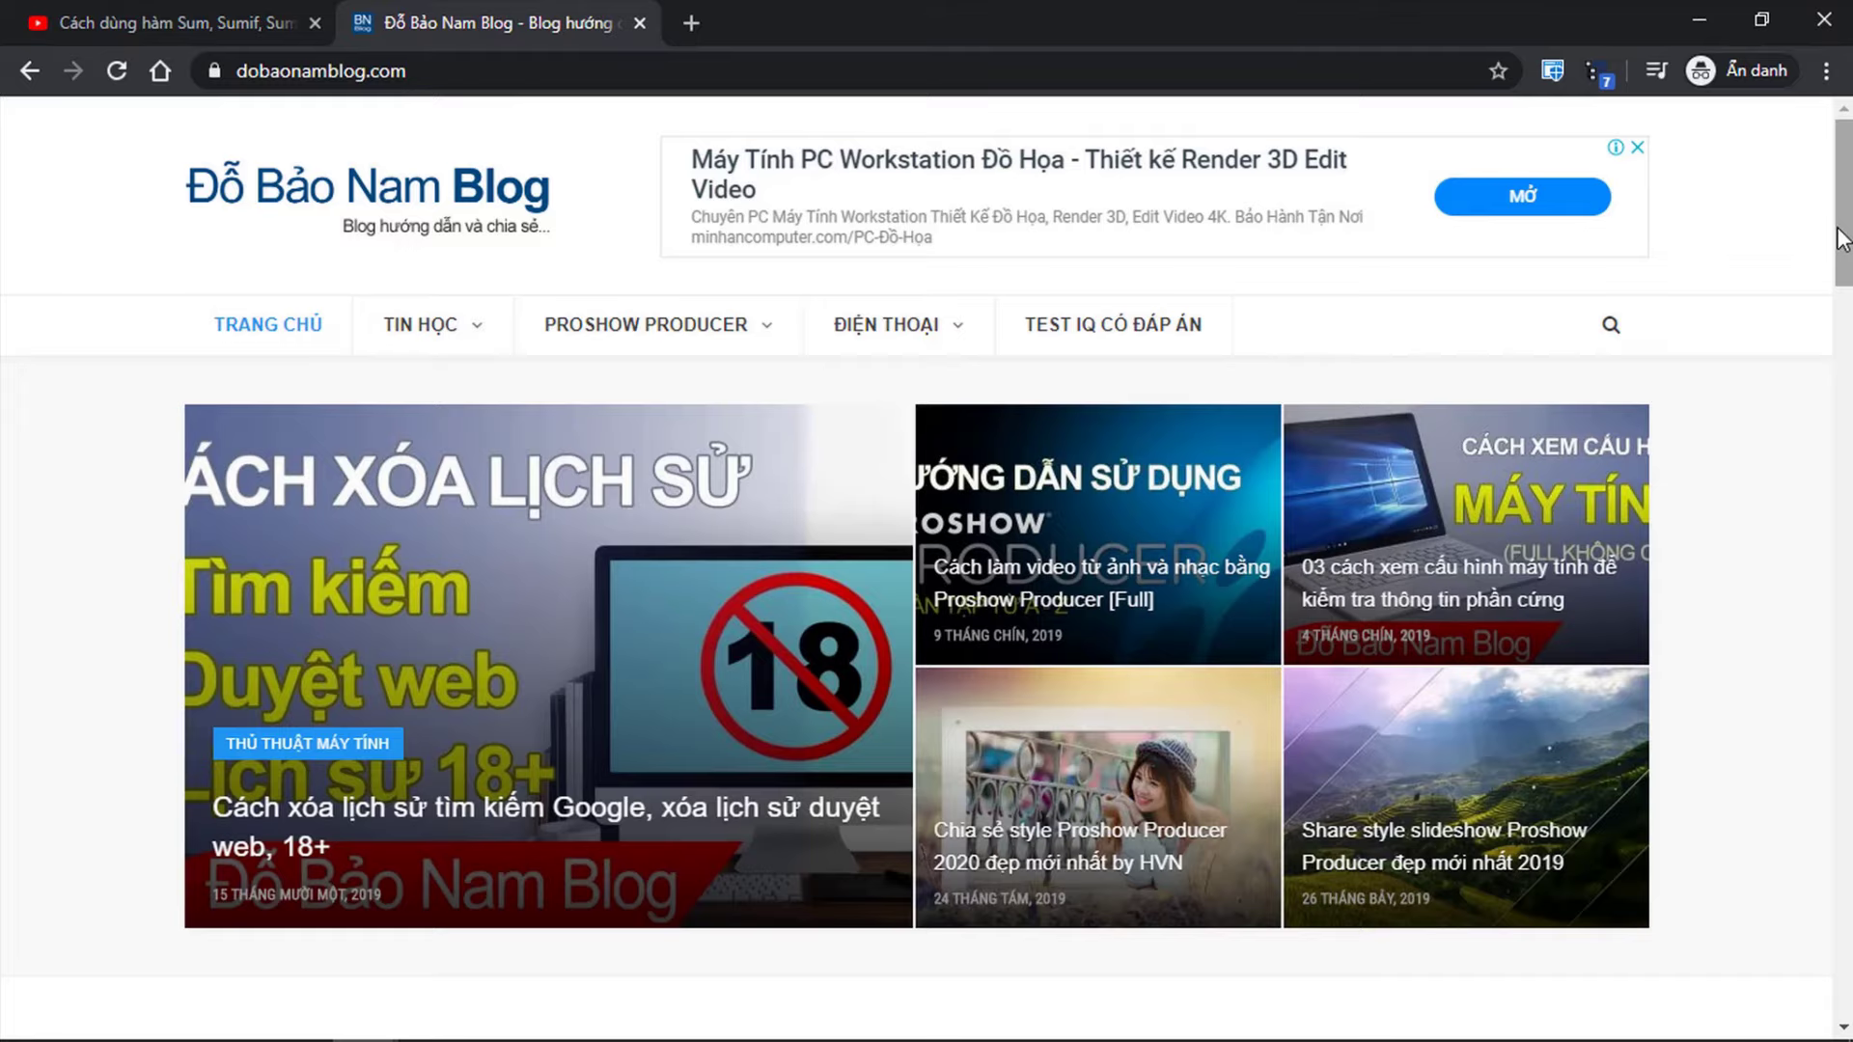
left_click_drag(1842, 240, 1842, 393)
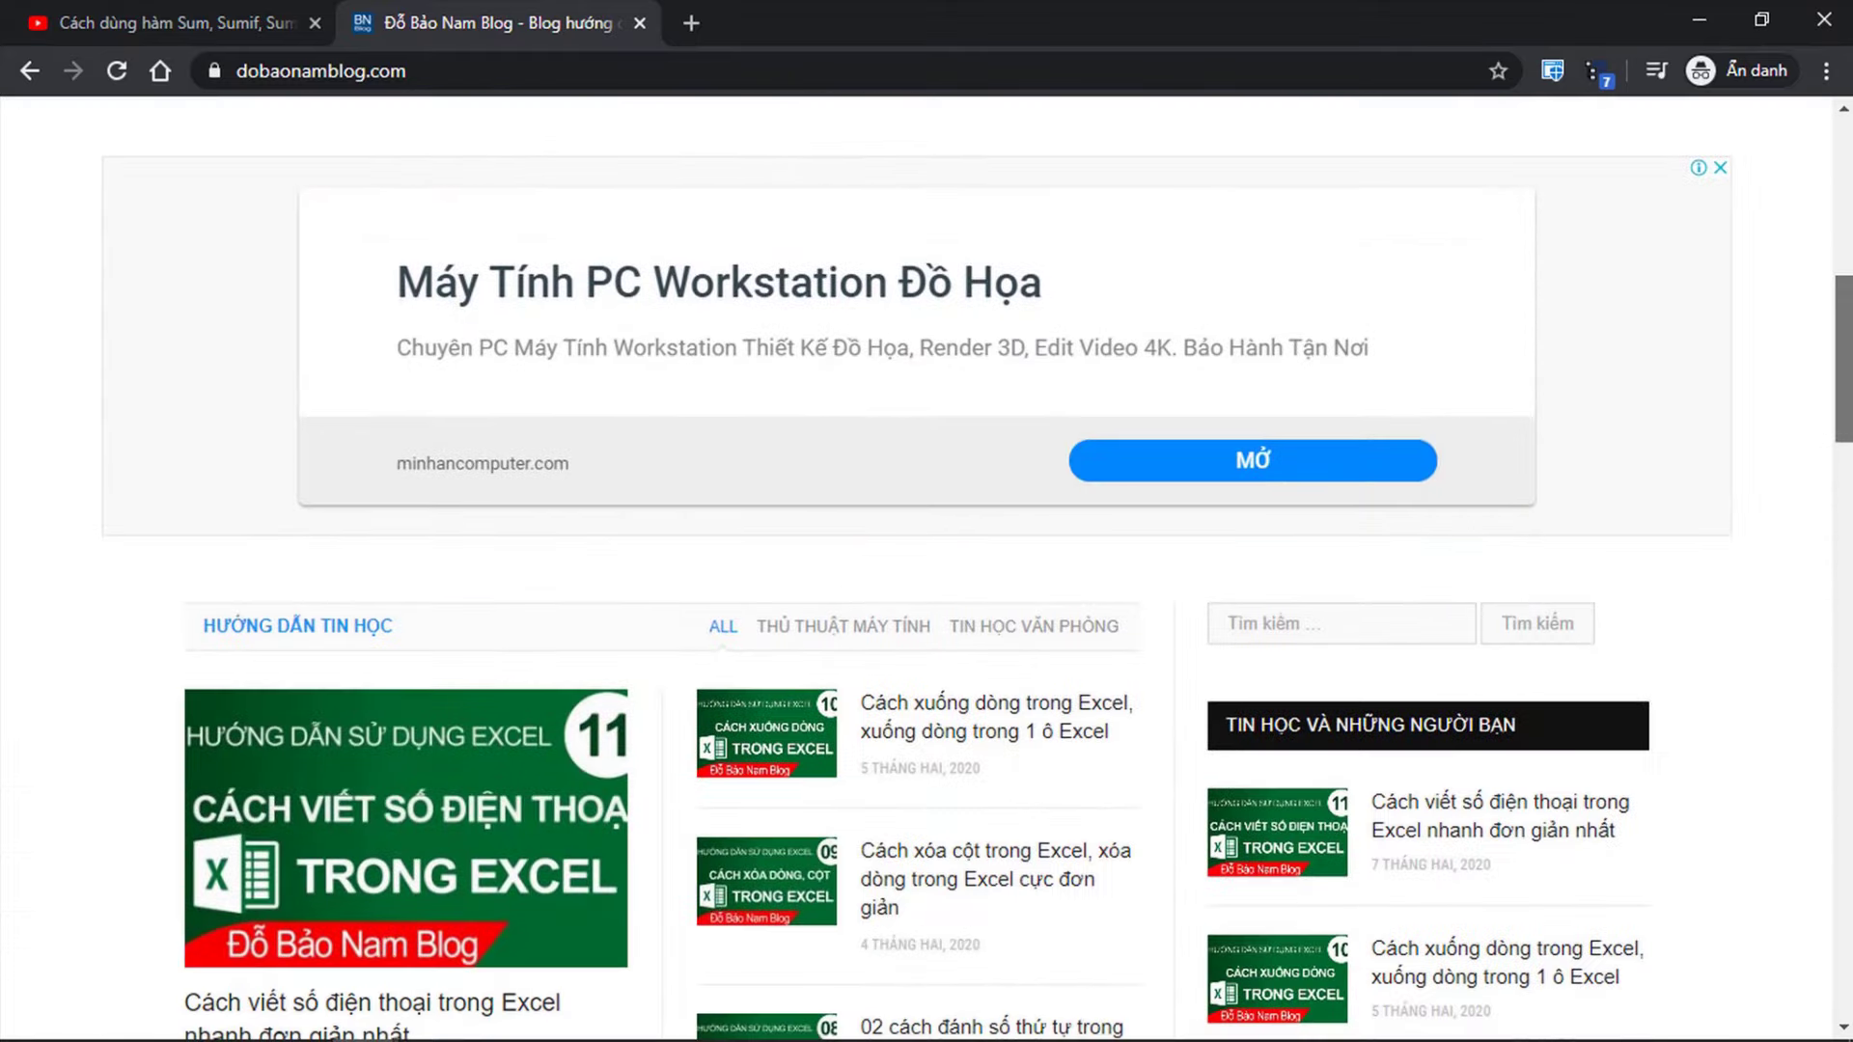
scroll(926, 570, "down", 2)
scroll(926, 569, "down", 3)
scroll(927, 569, "down", 2)
scroll(926, 569, "up", 1)
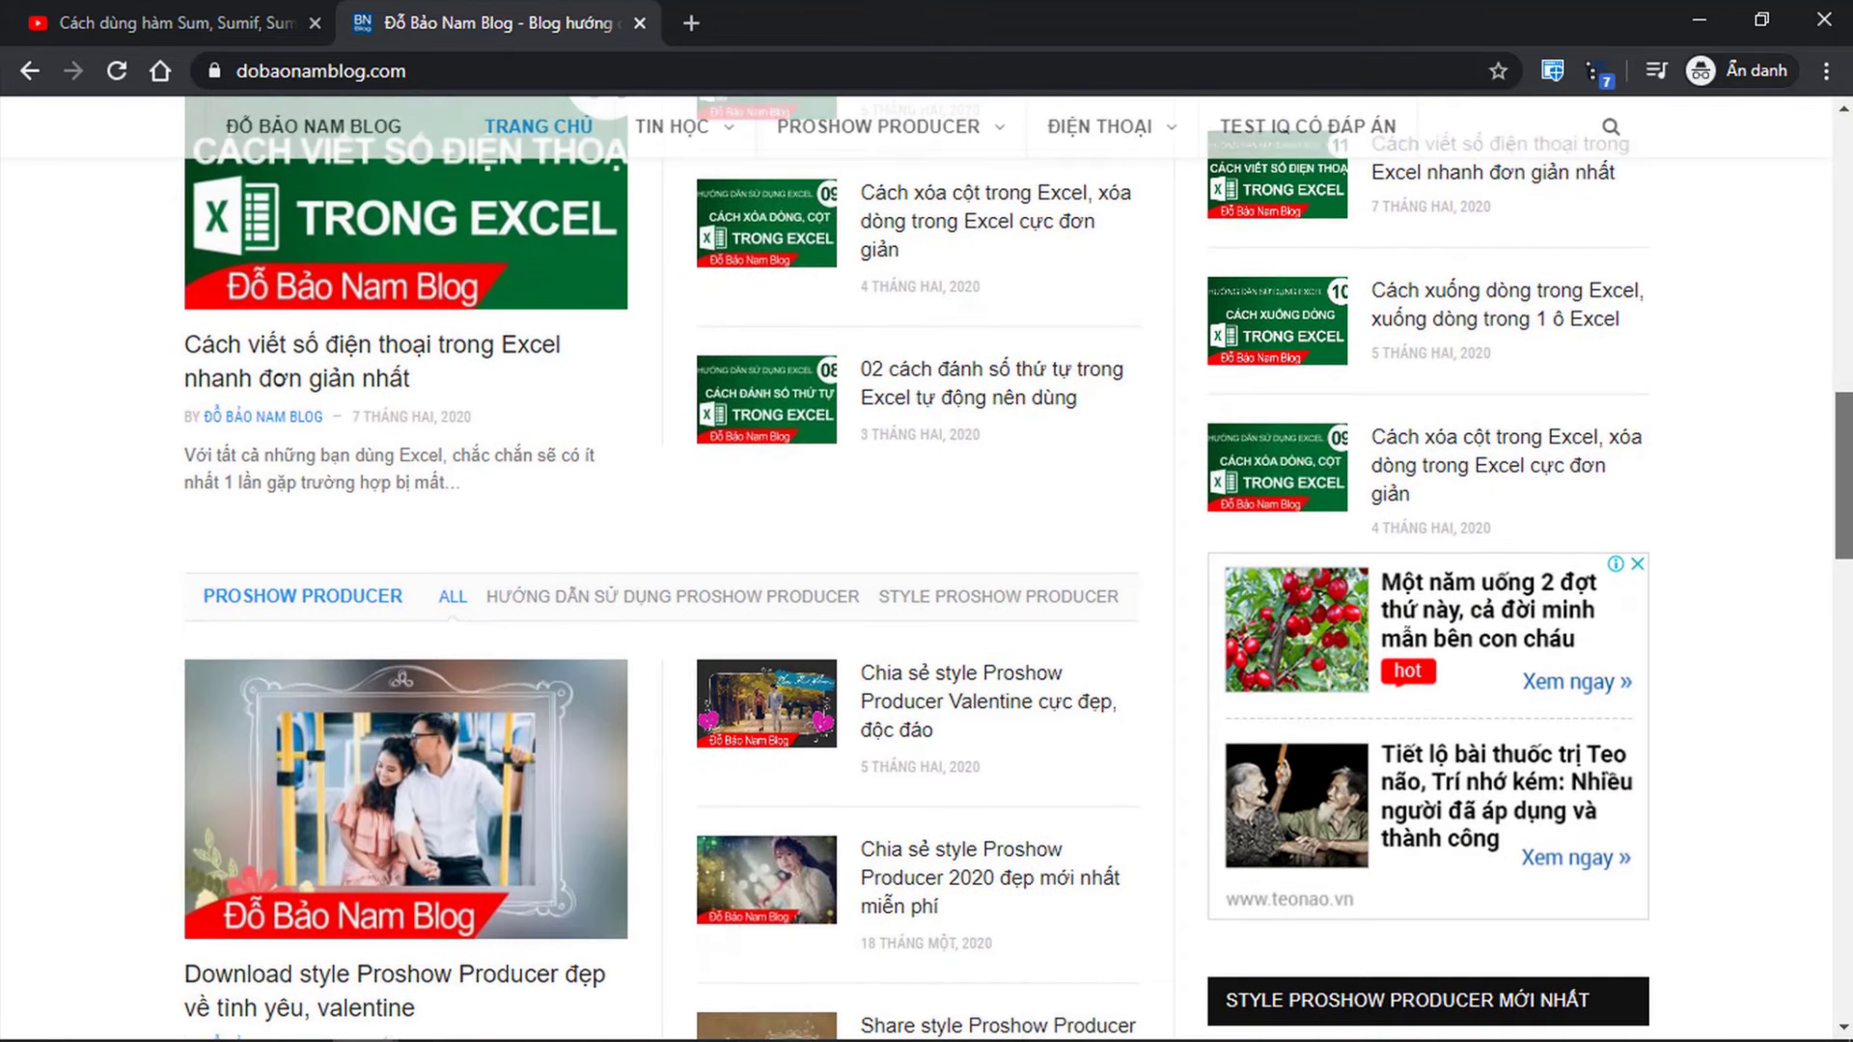